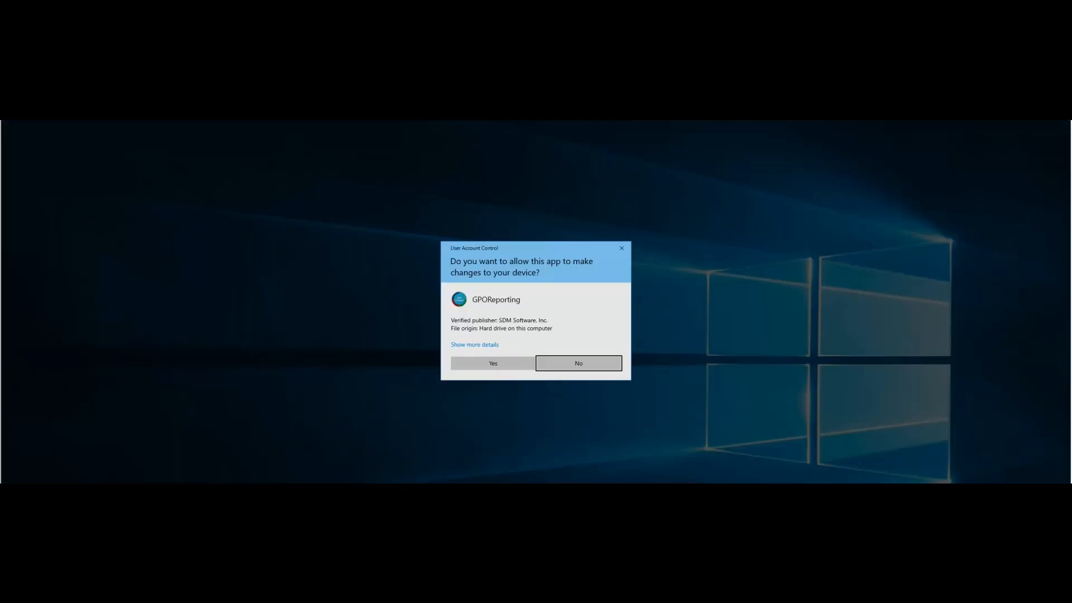
Allow GPOReporting to make changes to the device and launch the Group Policy Comparison utility.
left_click(493, 363)
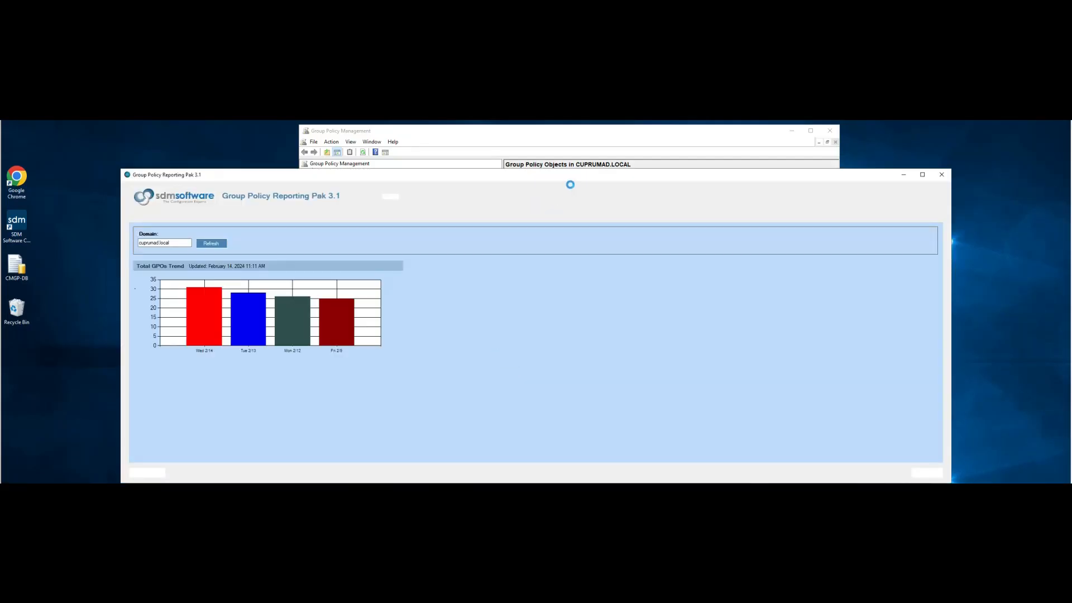
left_click_drag(583, 178, 632, 148)
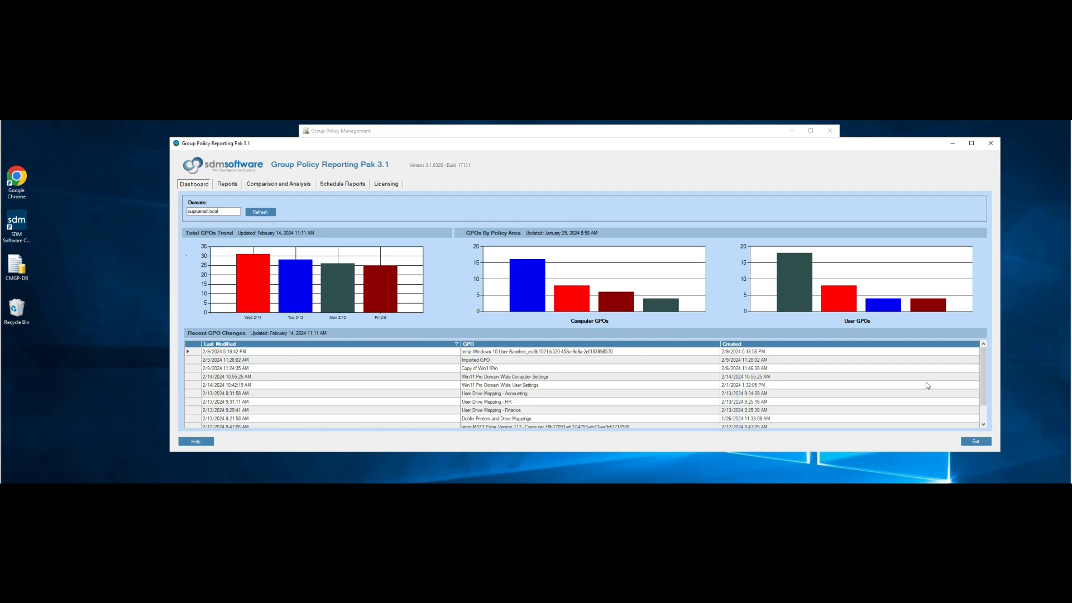
mouse_move(983, 361)
left_mouse_down()
mouse_move(988, 394)
mouse_move(987, 364)
left_mouse_up()
left_click(275, 188)
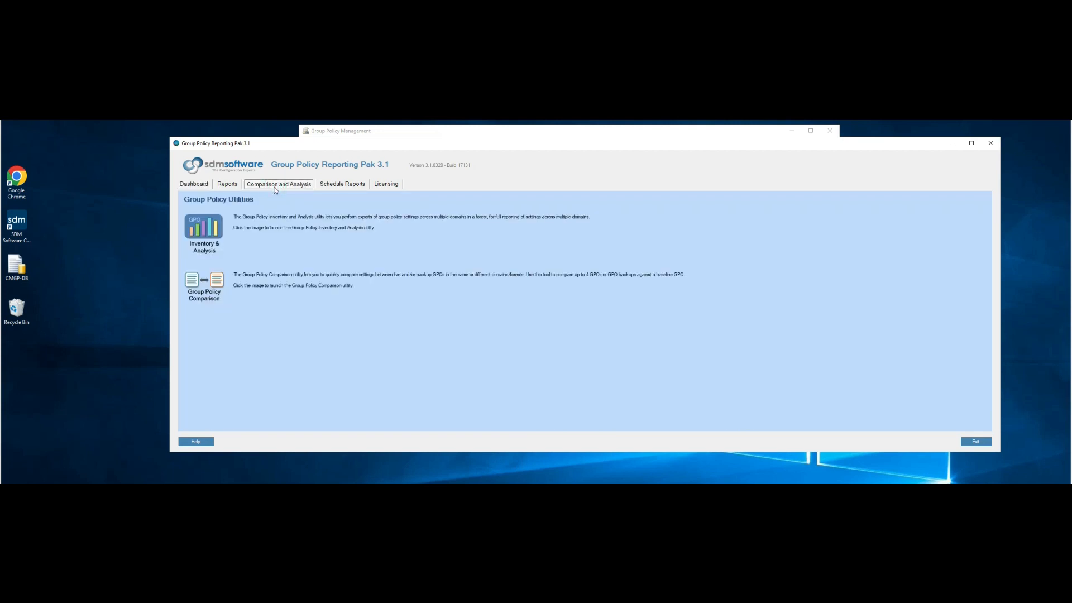
left_click(202, 300)
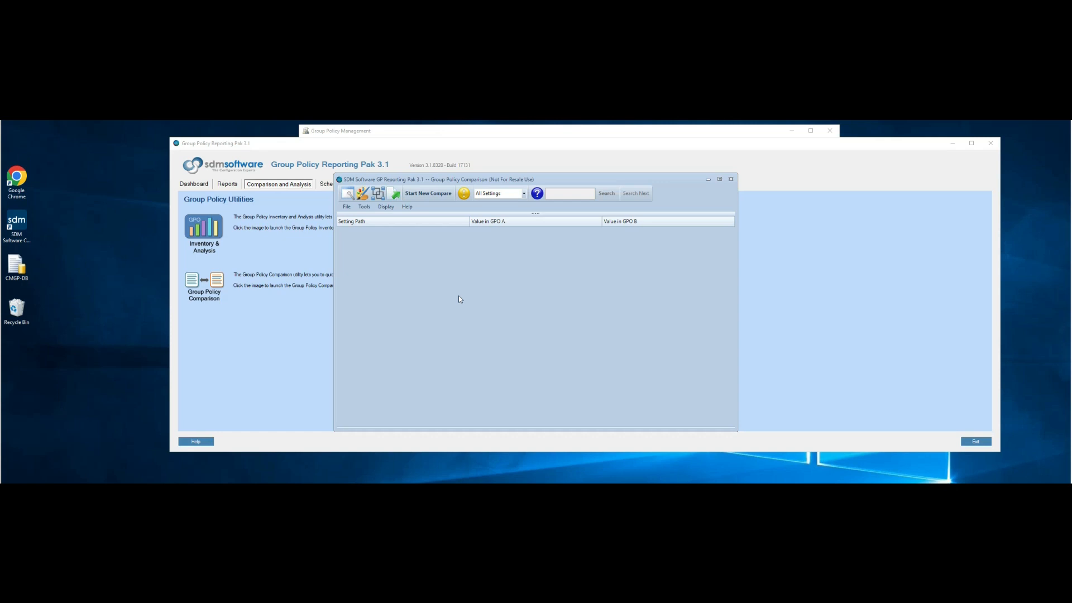
Start a new comparison with the live GPO Win11 Pro Domain Wide Computer Settings from CUPRUMAD.LOCAL as the baseline.
left_click(420, 196)
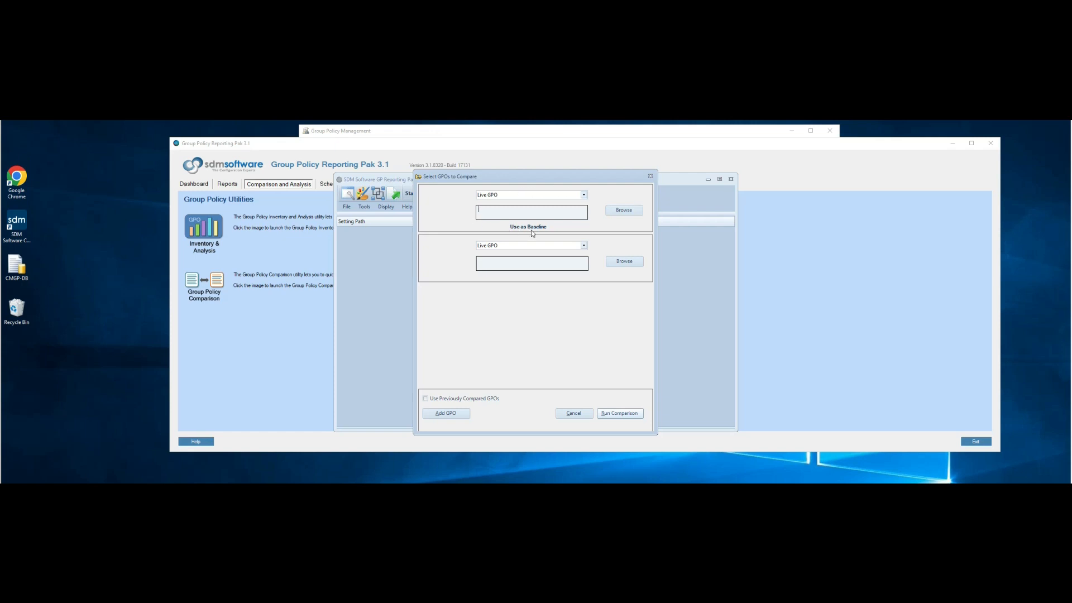
left_click(624, 210)
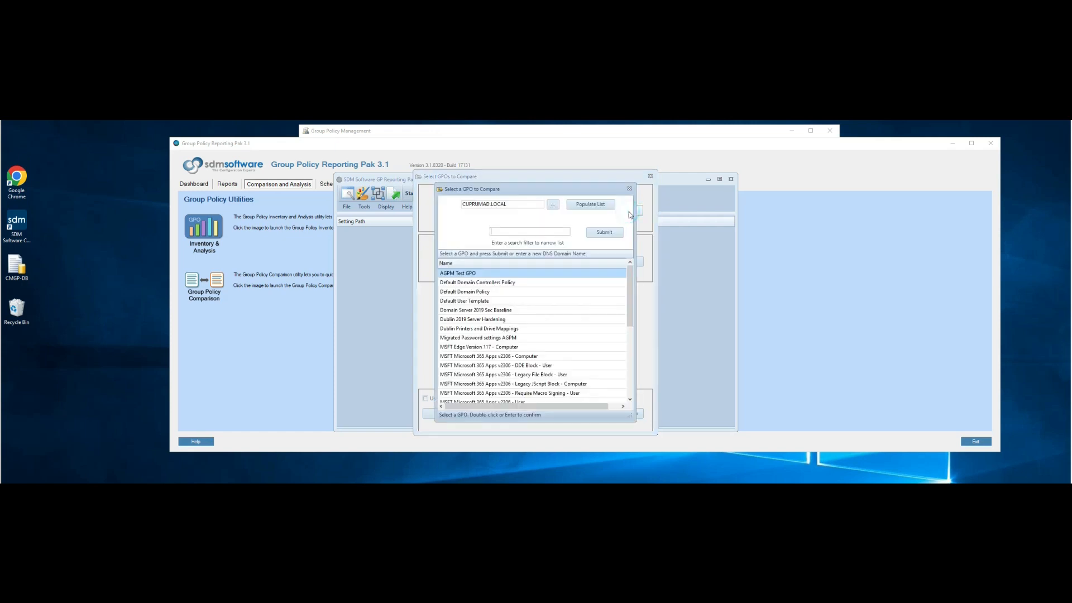
scroll(519, 317, "down", 3)
scroll(519, 317, "down", 5)
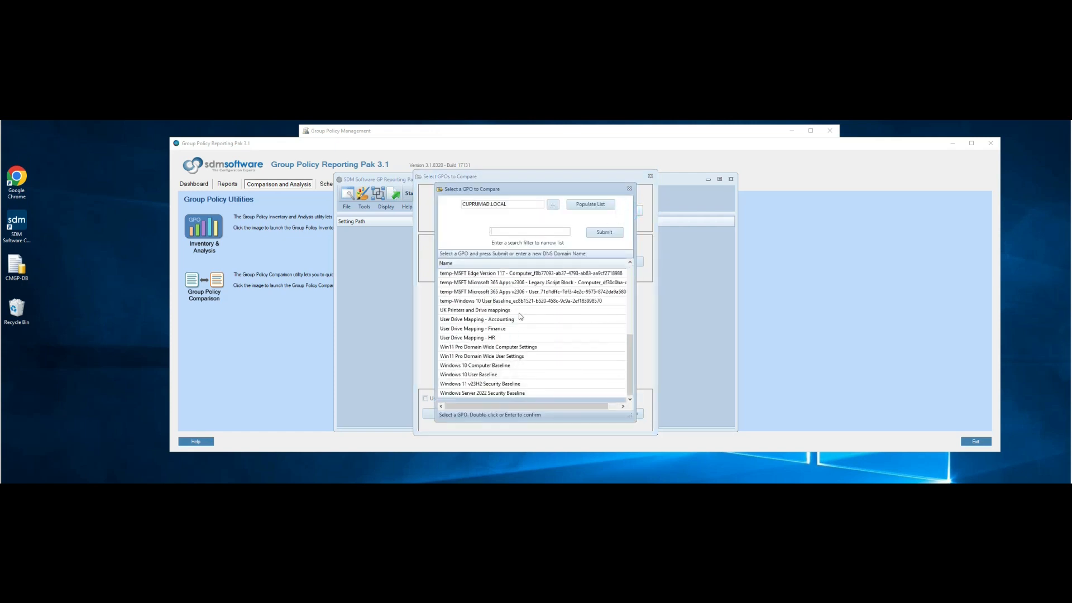
left_click(468, 348)
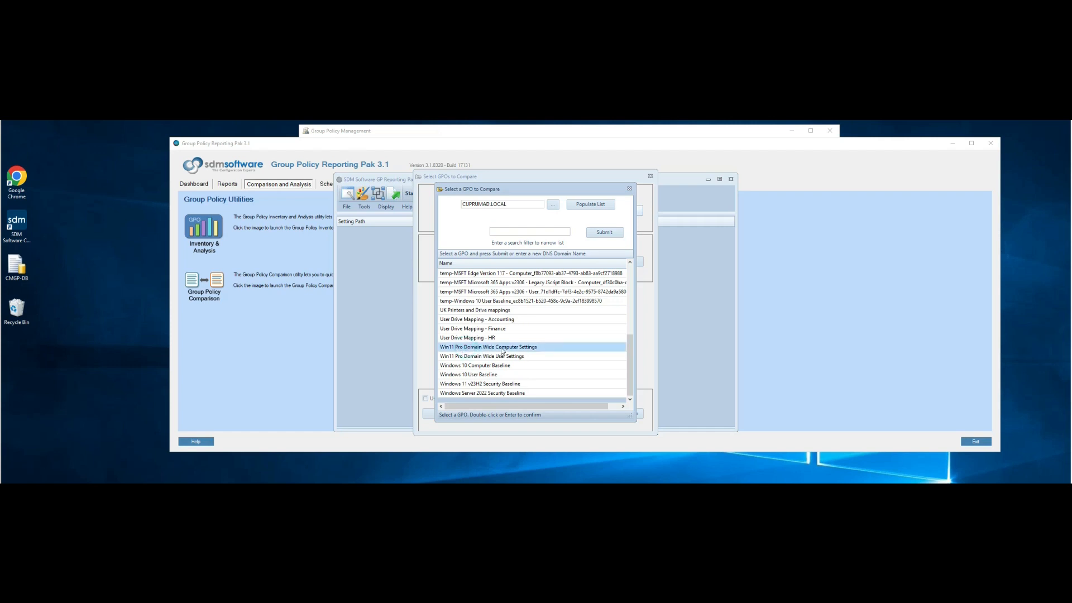
left_click(604, 233)
left_click_drag(594, 178, 600, 147)
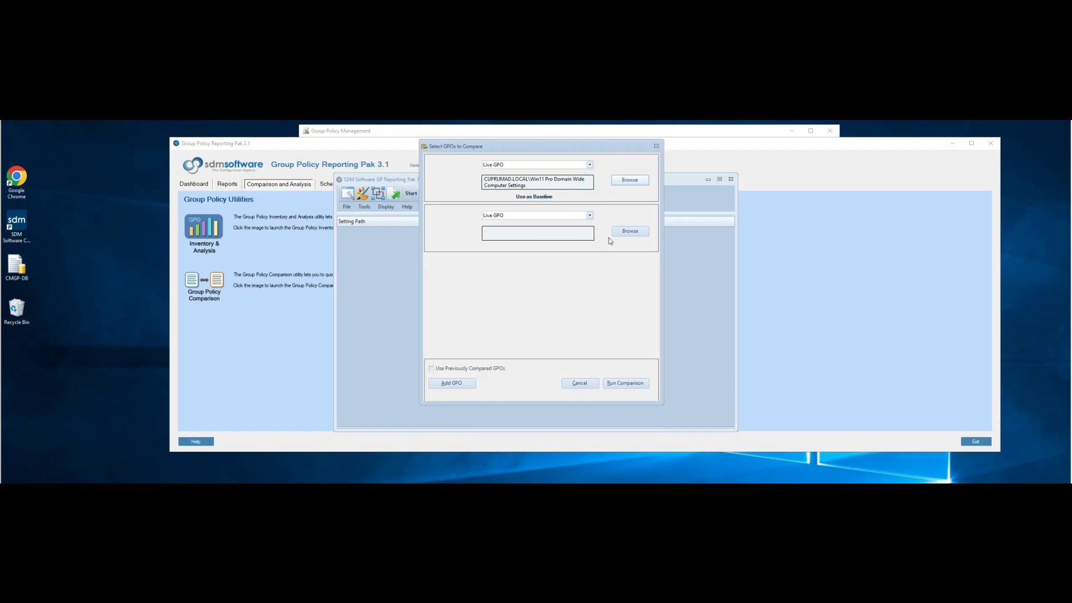
Add a third GPO slot to the comparison and set the second GPO to windows 11 bitlocker from testadds.local.
left_click(454, 385)
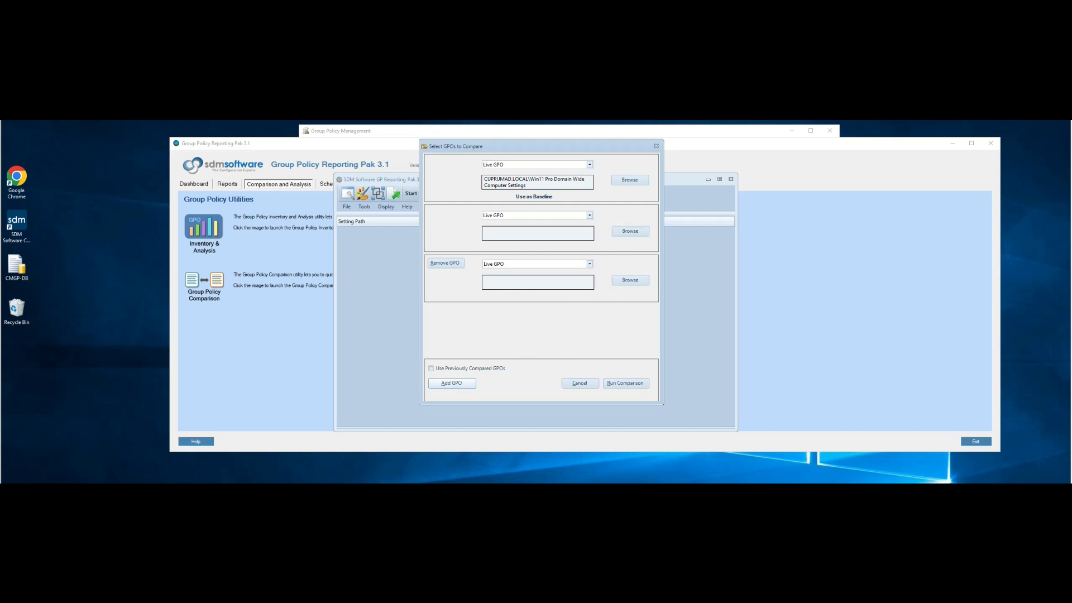
left_click(625, 233)
left_click_drag(512, 174, 448, 176)
type("test")
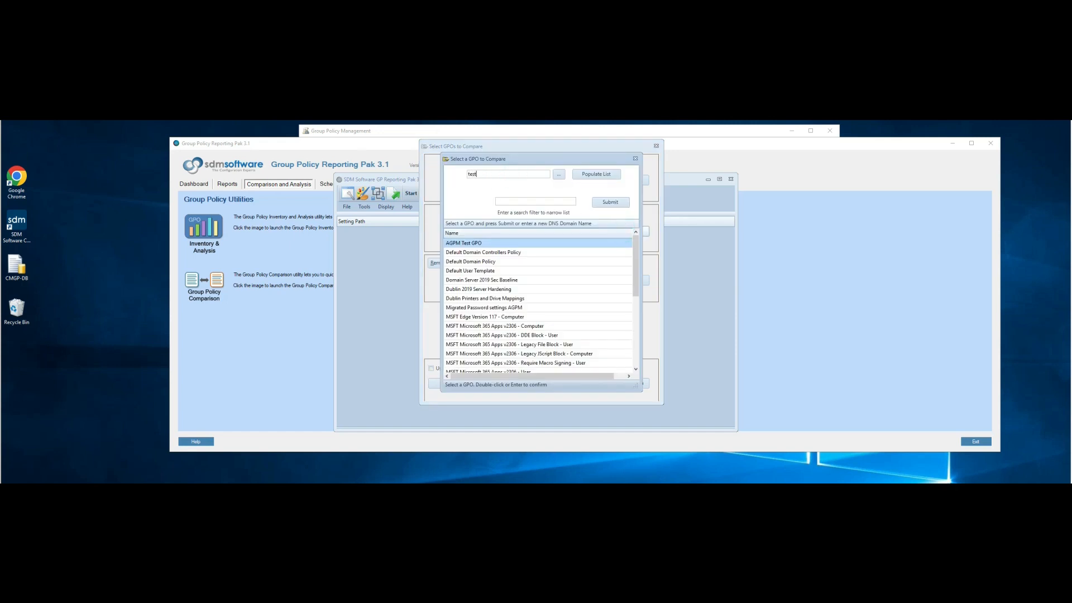
type("adds.local")
key("Return")
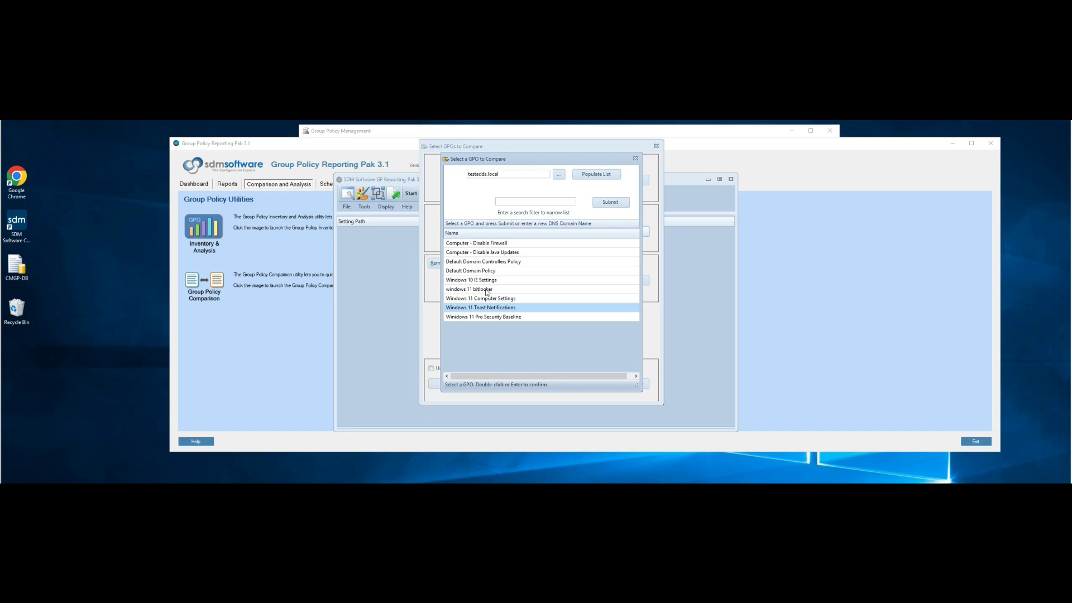
left_click(486, 290)
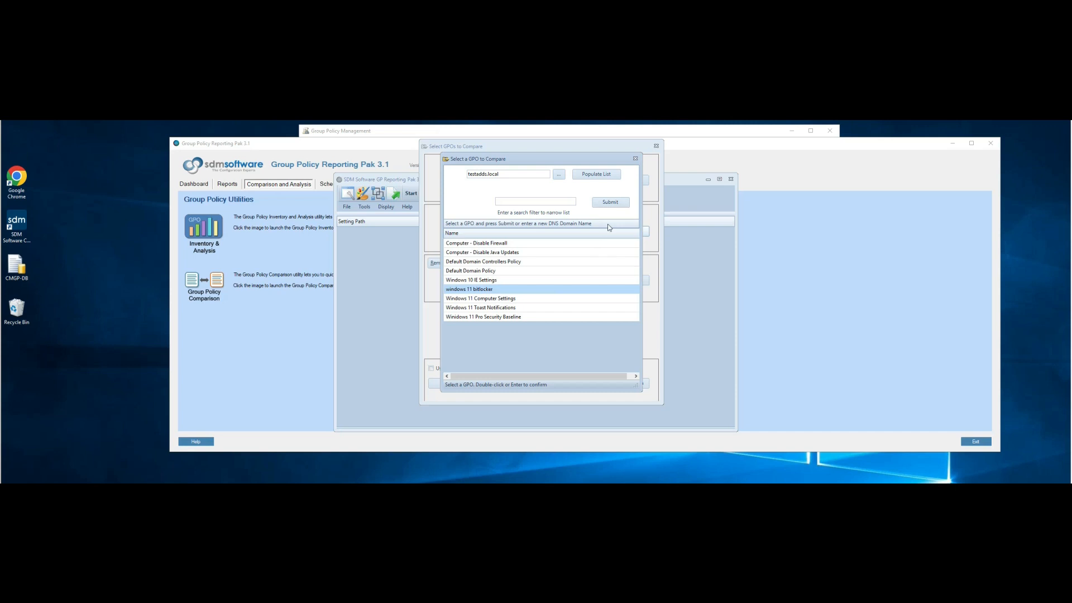
left_click(618, 202)
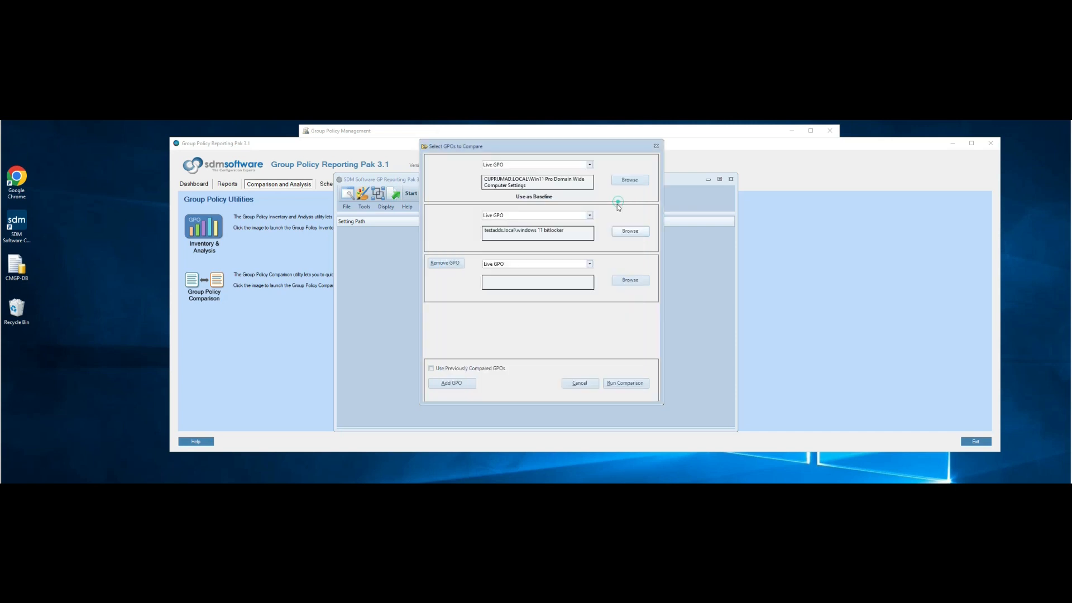
Set the third GPO to Windows 11 Pro Security Baseline from testadds.local and run the comparison.
left_click(630, 280)
double_click(513, 173)
type("testa")
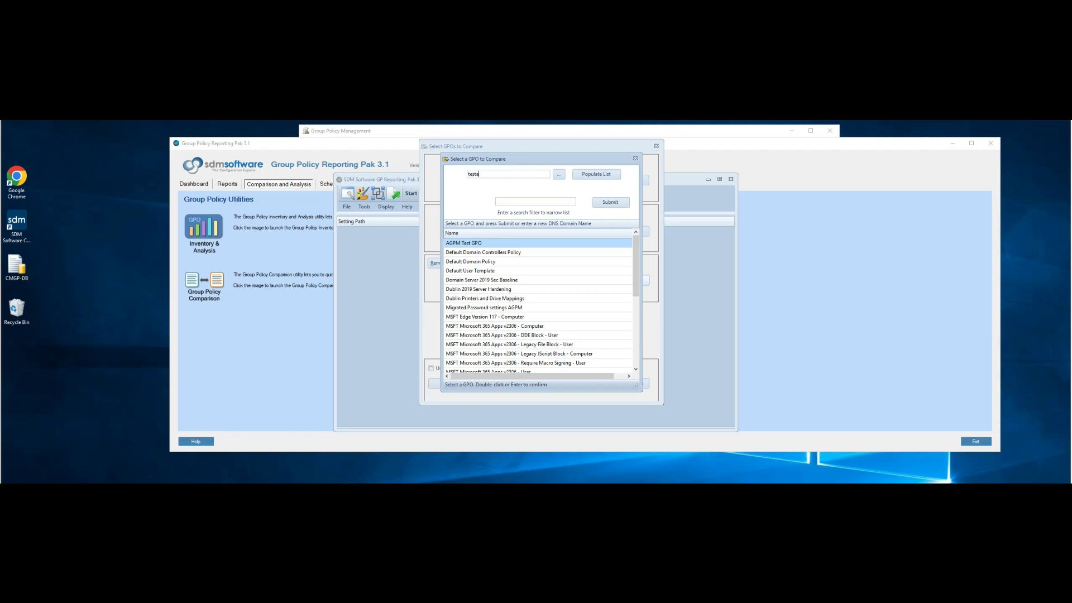
type("dds.local")
key("Return")
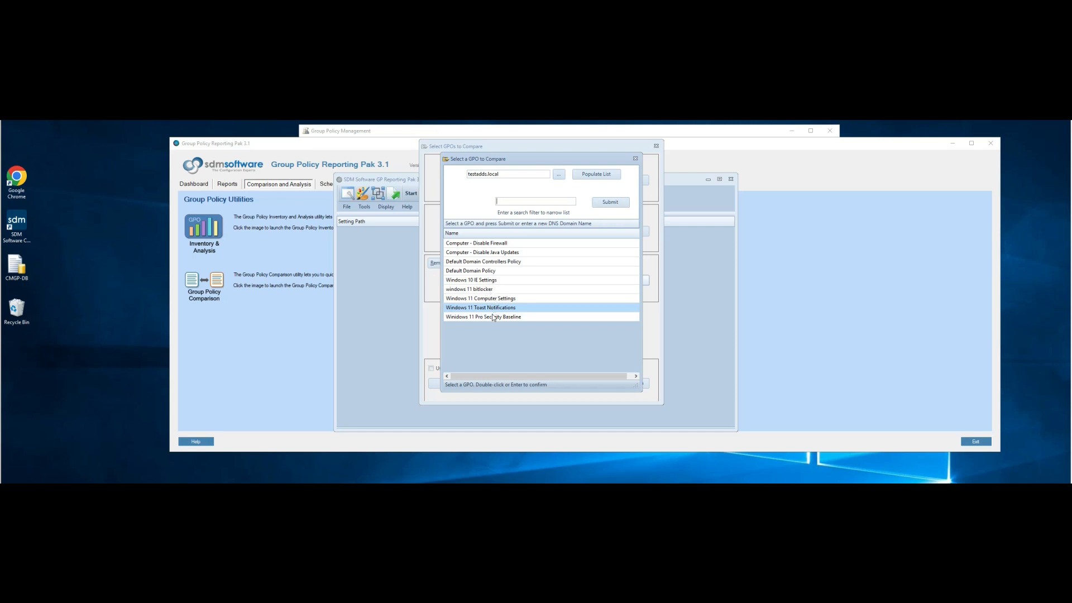
left_click(469, 318)
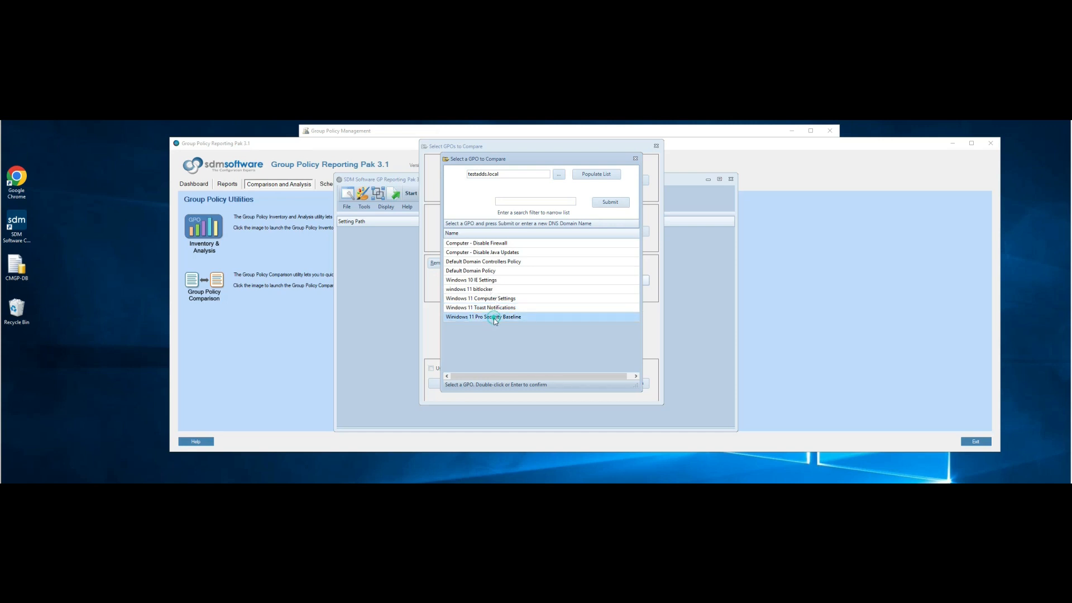
left_click(610, 202)
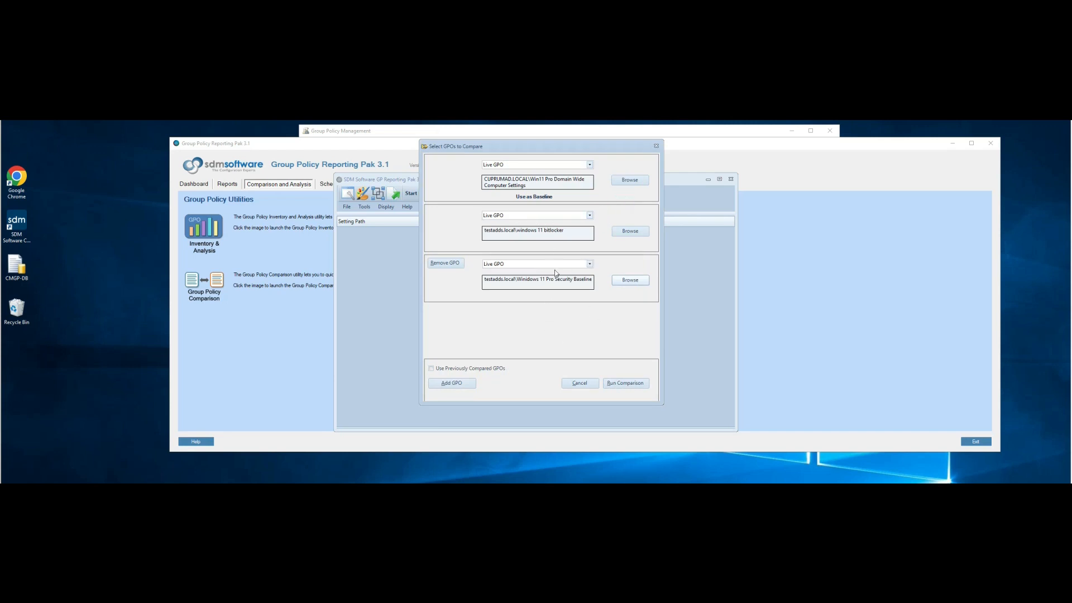
left_click(634, 385)
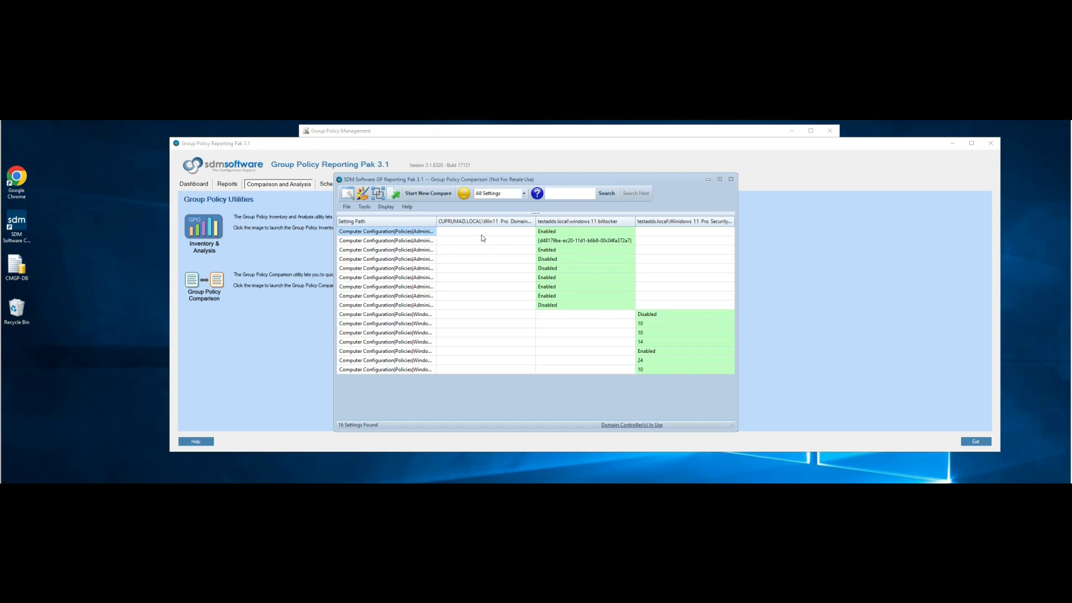
Place the comparison results beside the work area and switch to SDM Software GPO Migrator.
mouse_move(496, 226)
left_click_drag(592, 178, 897, 167)
left_click(176, 489)
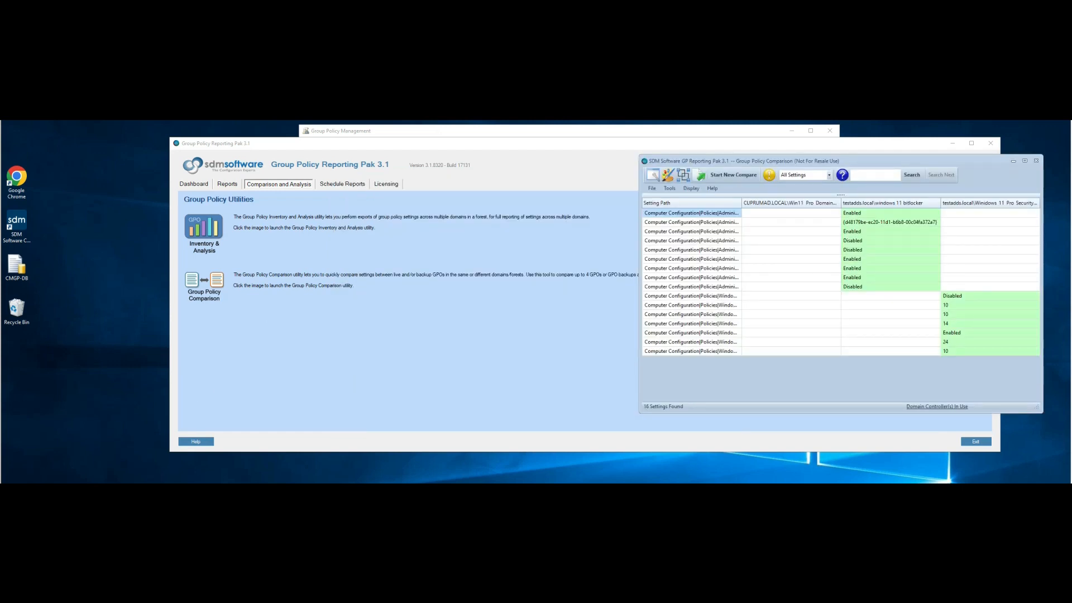
left_click_drag(517, 203, 400, 153)
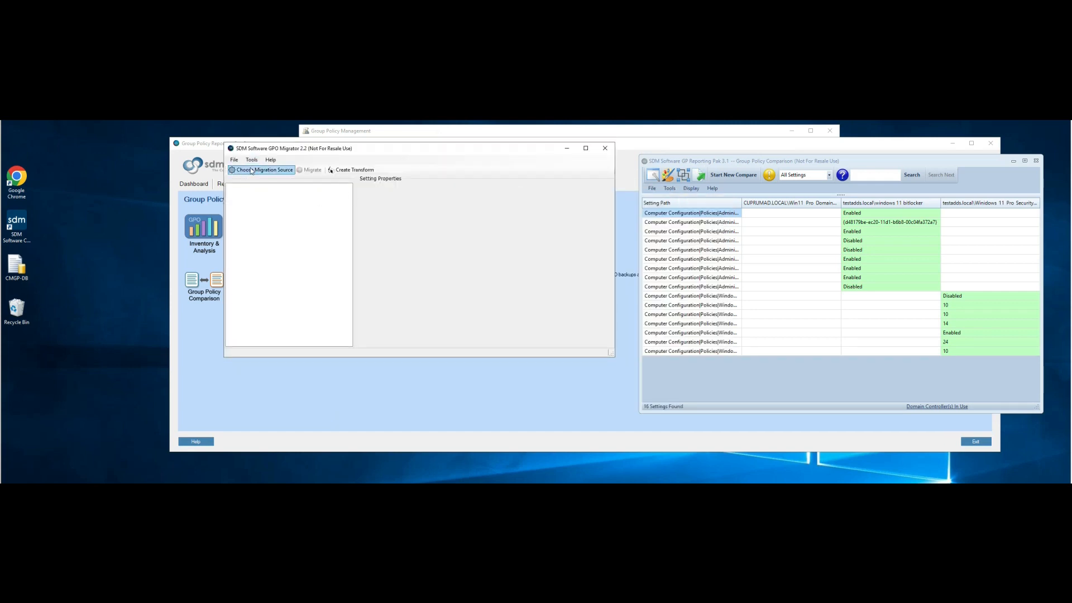
Load the windows 11 bitlocker GPO from testadds.local as the migration source and mark all Computer Configuration policies for migration.
left_click(277, 170)
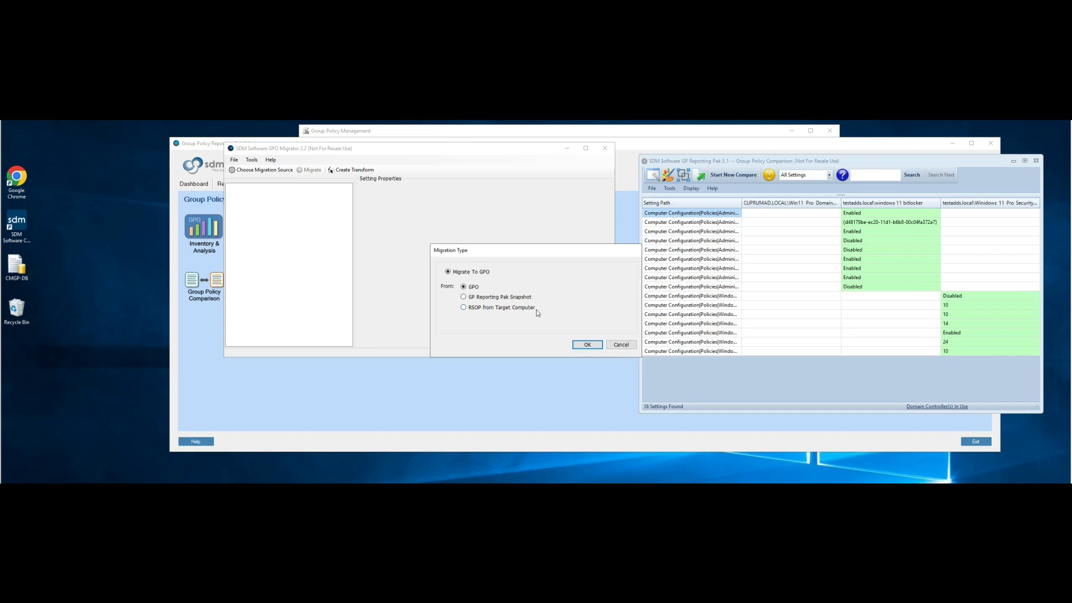
left_click(586, 345)
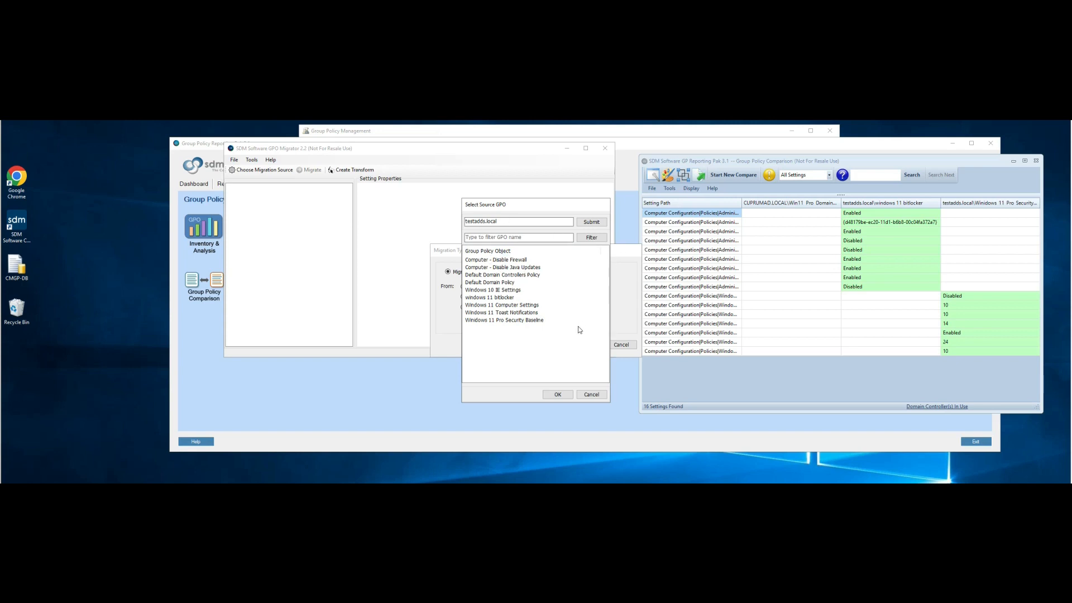
left_click(510, 297)
left_click(557, 394)
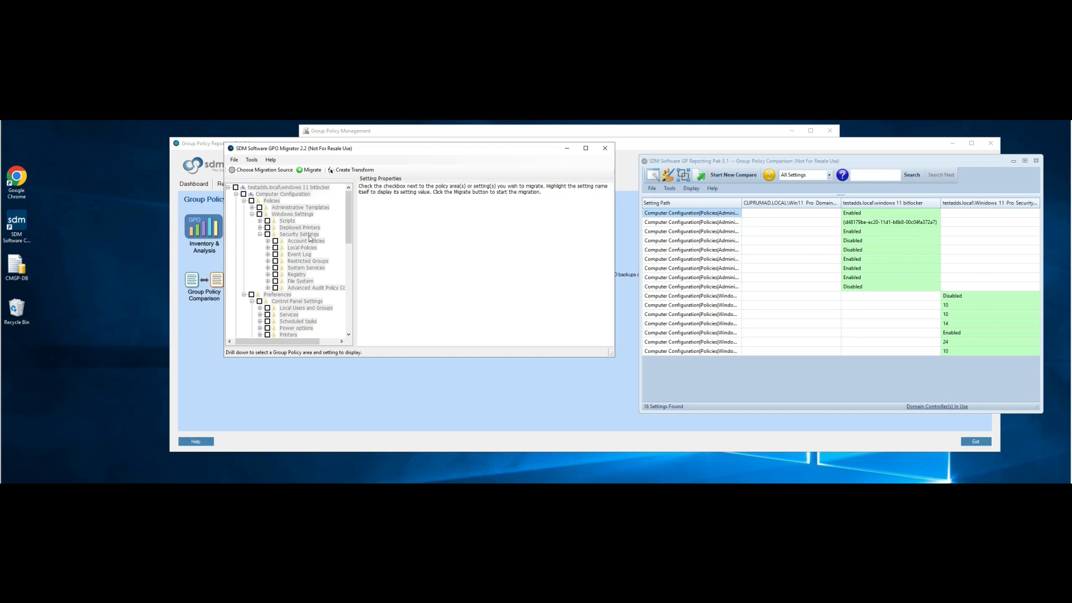
mouse_move(349, 200)
left_mouse_down()
mouse_move(346, 291)
mouse_move(350, 196)
left_mouse_up()
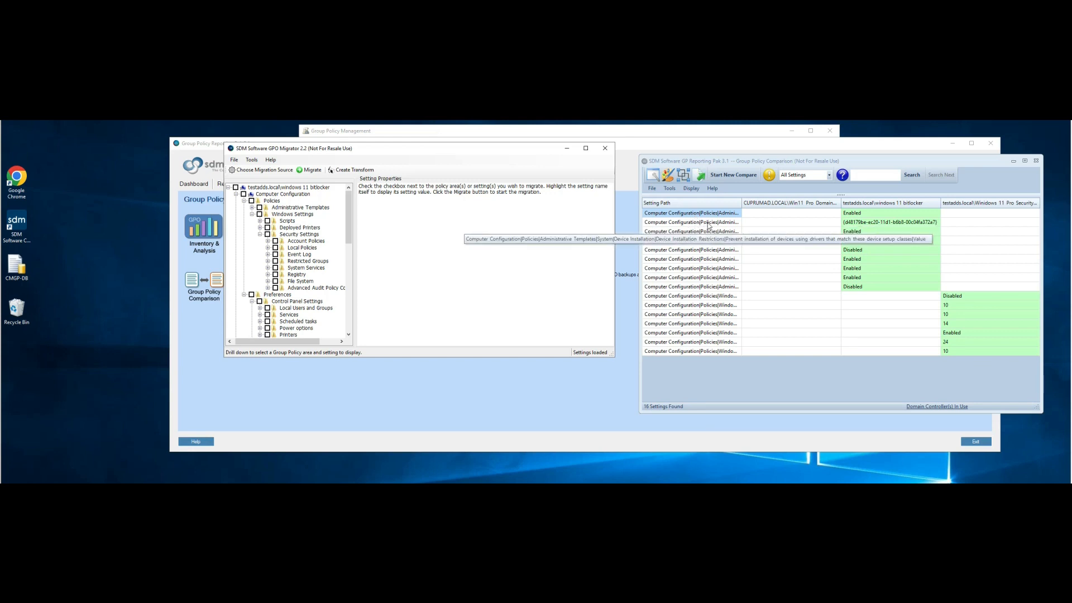
left_click(251, 201)
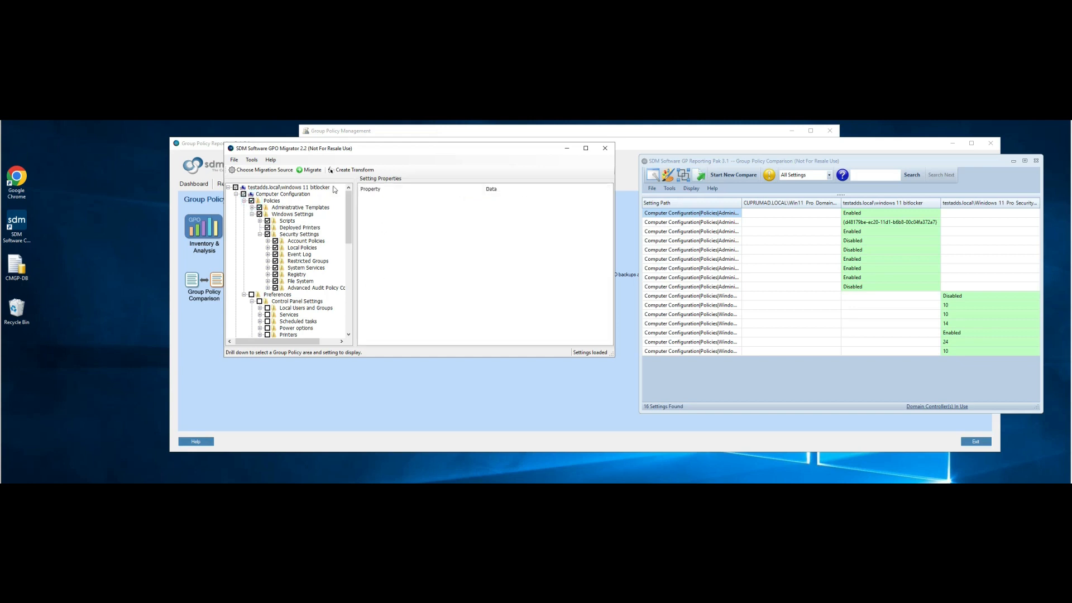
Start the migration and set its destination to the existing GPO Win11 Pro Domain Wide Computer Settings in cuprumad.local.
left_click(312, 170)
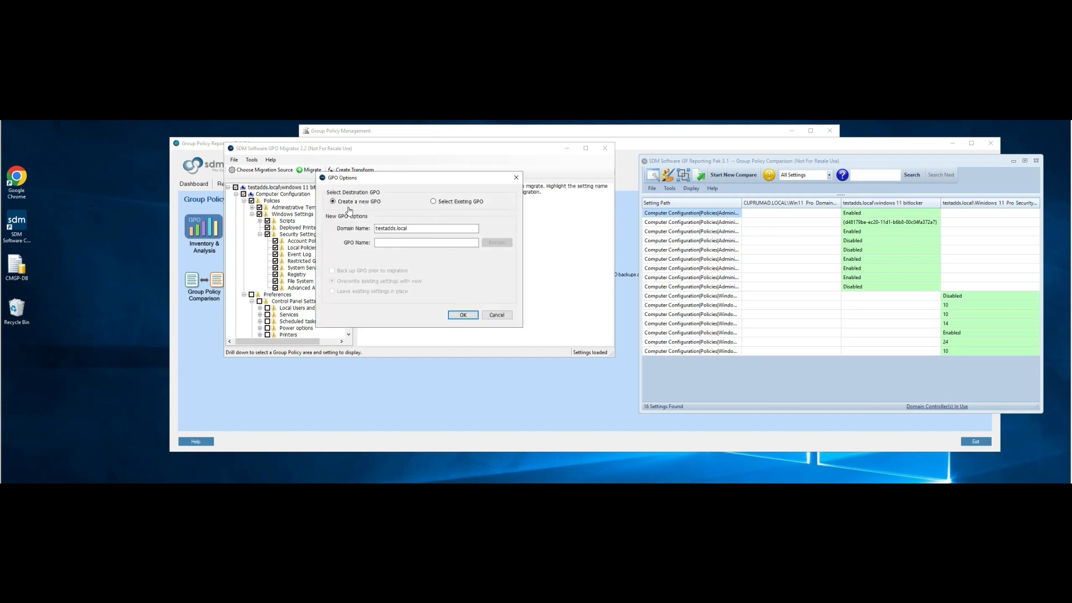
left_click(434, 201)
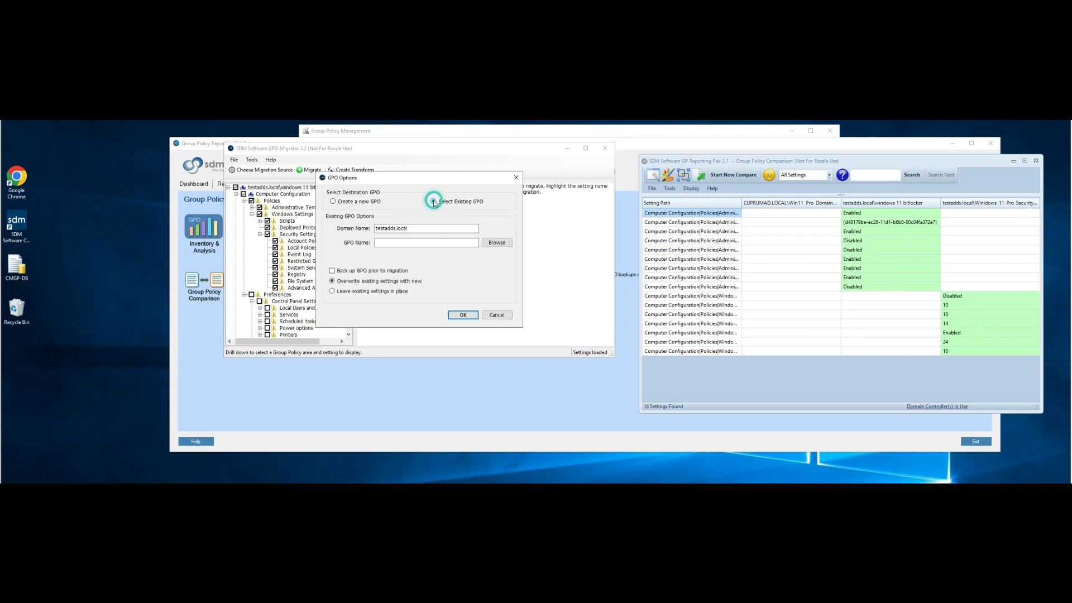
left_click_drag(413, 228, 353, 228)
type("cuprumad")
left_click(497, 242)
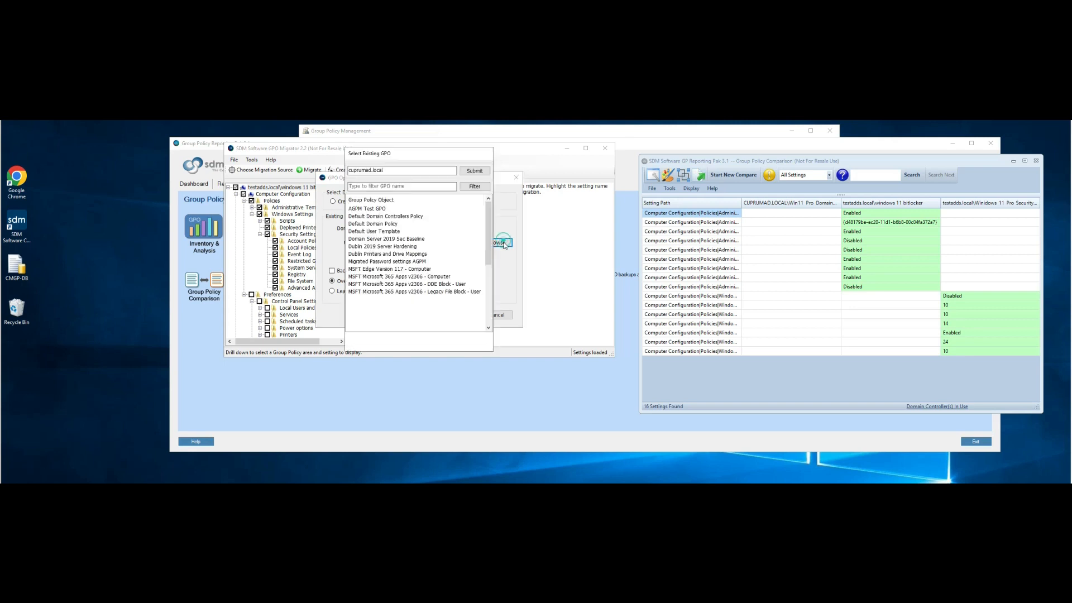
scroll(422, 243, "down", 5)
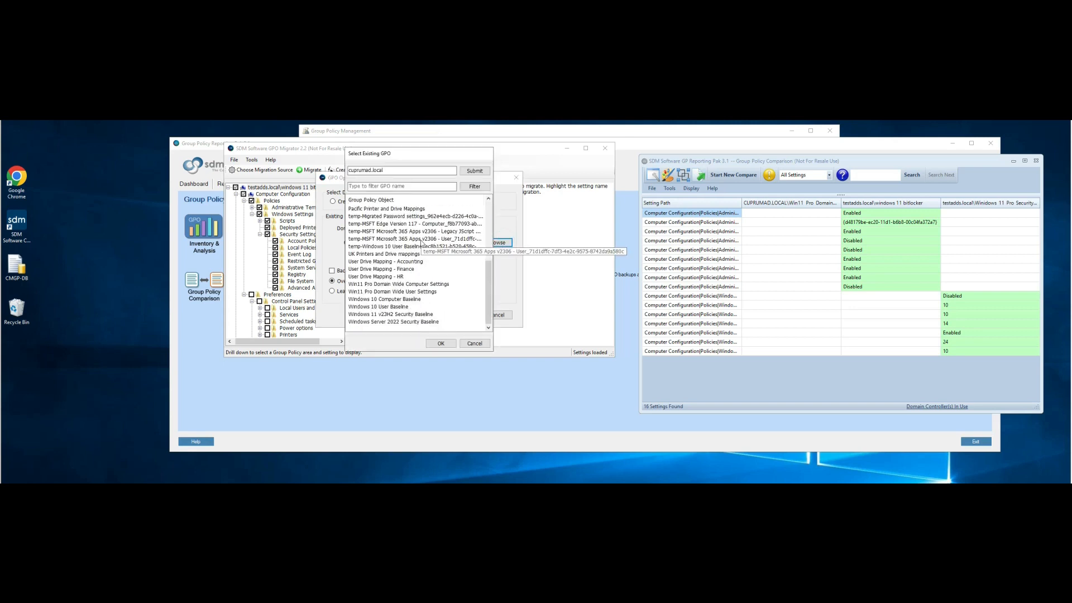
left_click(372, 285)
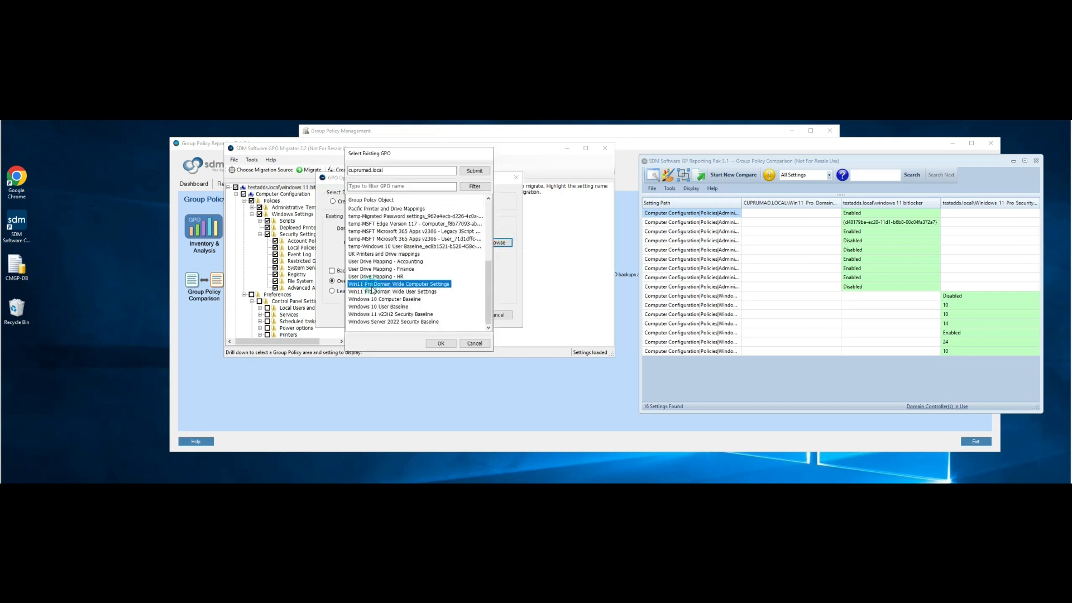
left_click(441, 344)
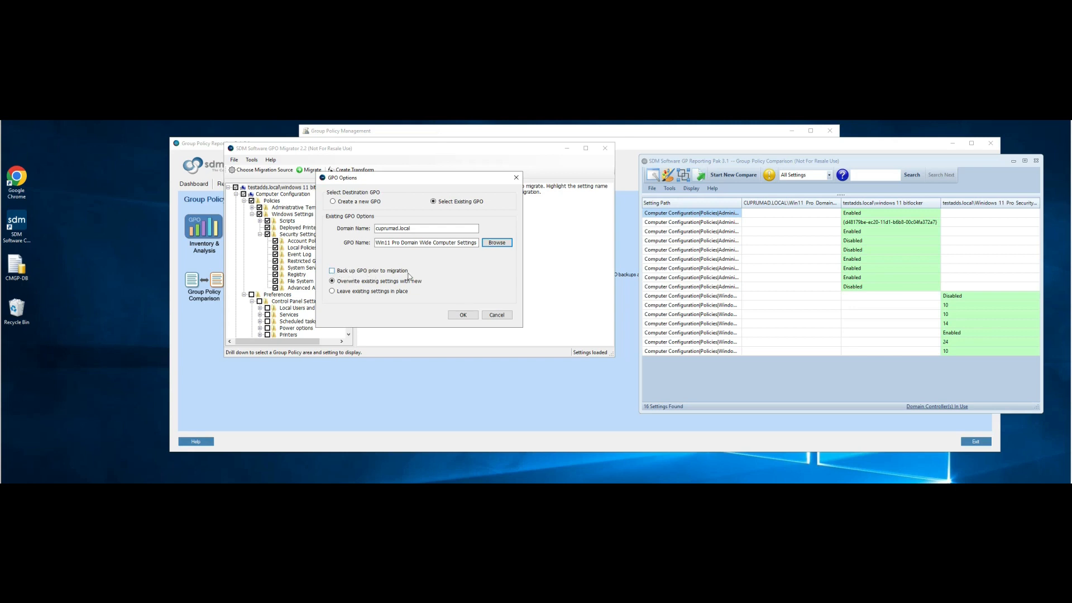
Enable backing up the destination GPO prior to migration, using the Backedup GPO's folder under Microsoft Software.
left_click(331, 270)
left_click(498, 273)
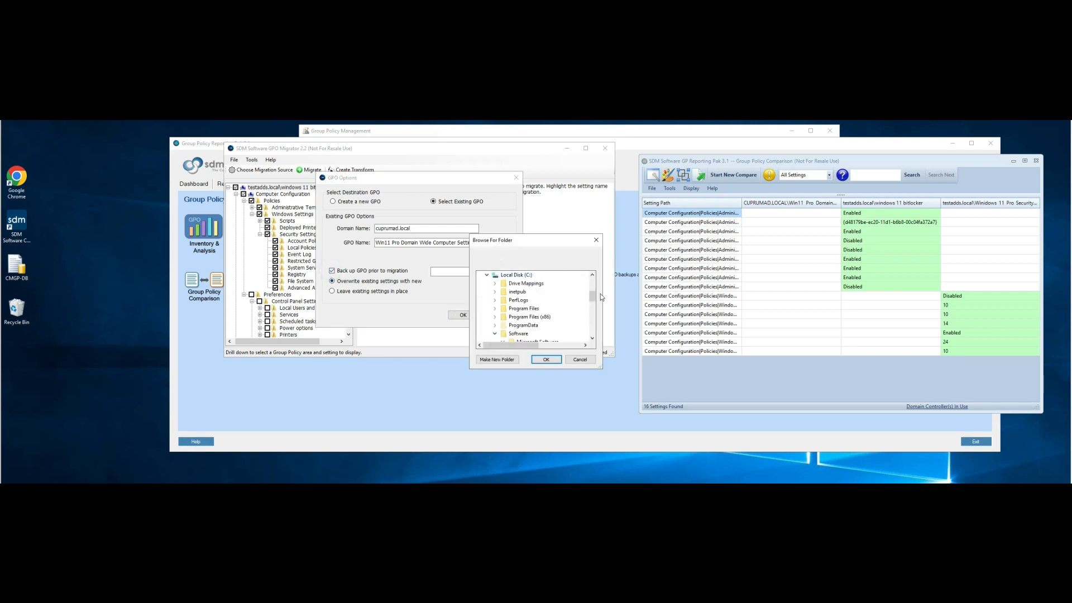
scroll(594, 300, "down", 3)
left_click(543, 300)
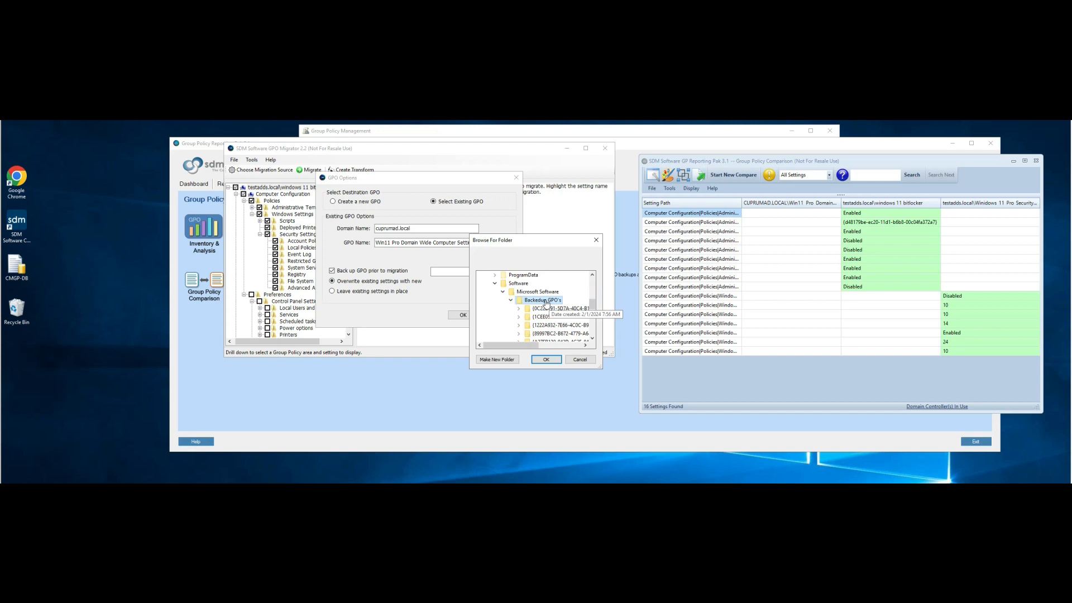
left_click(546, 360)
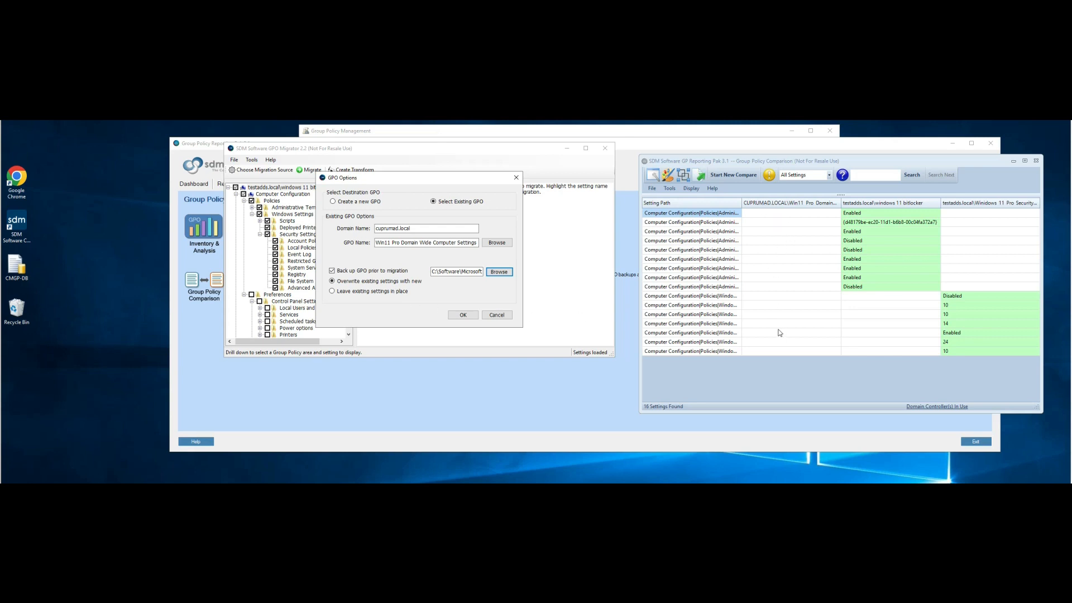
Accept the GPO options, migrate the windows 11 bitlocker settings into the destination GPO, and close the migration results.
left_click(461, 316)
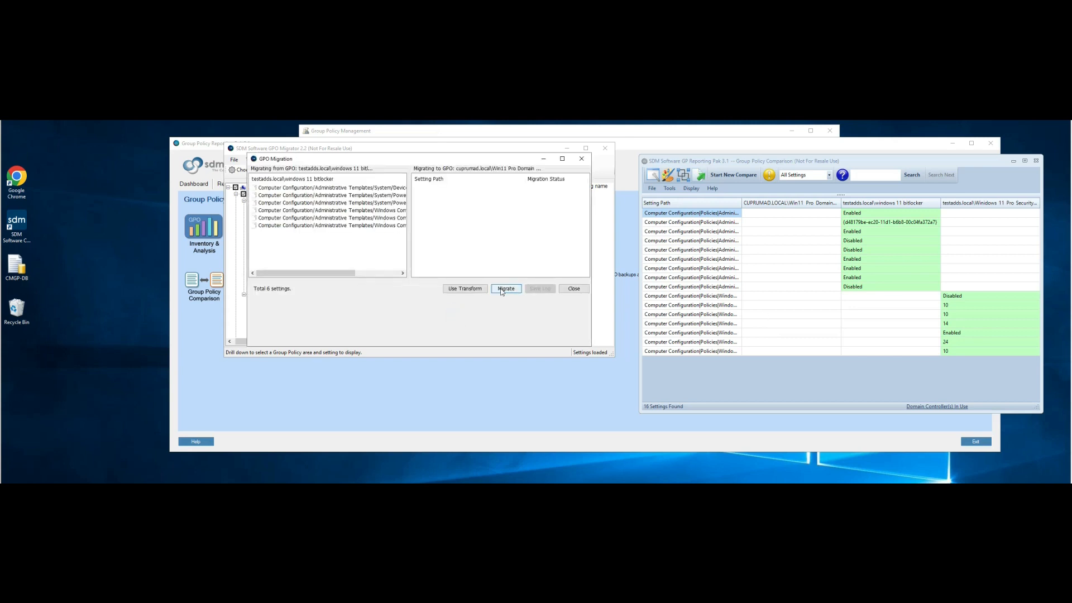
left_click(501, 290)
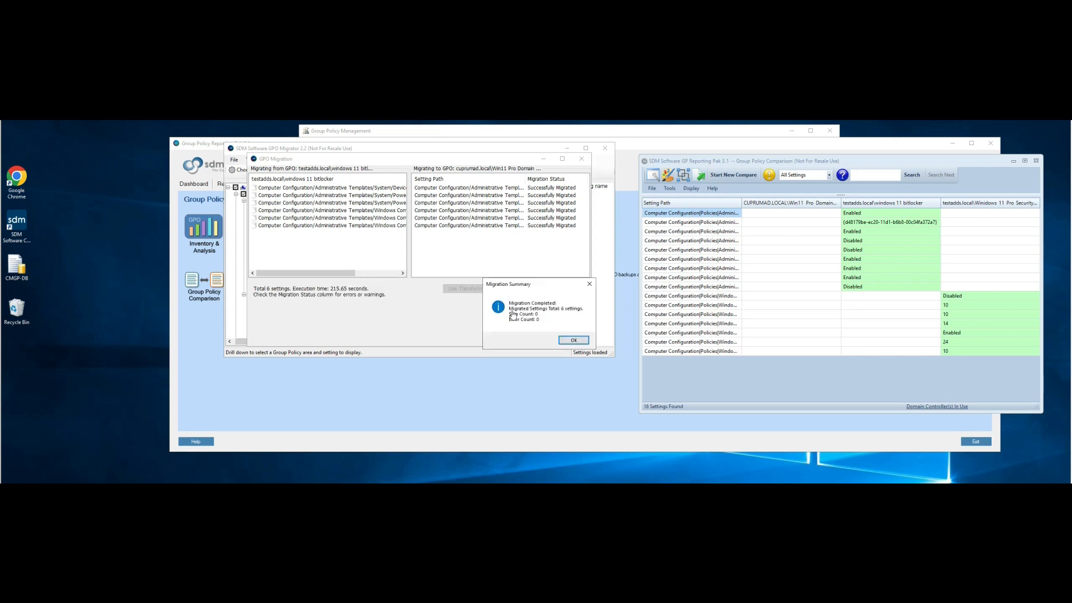
key("Return")
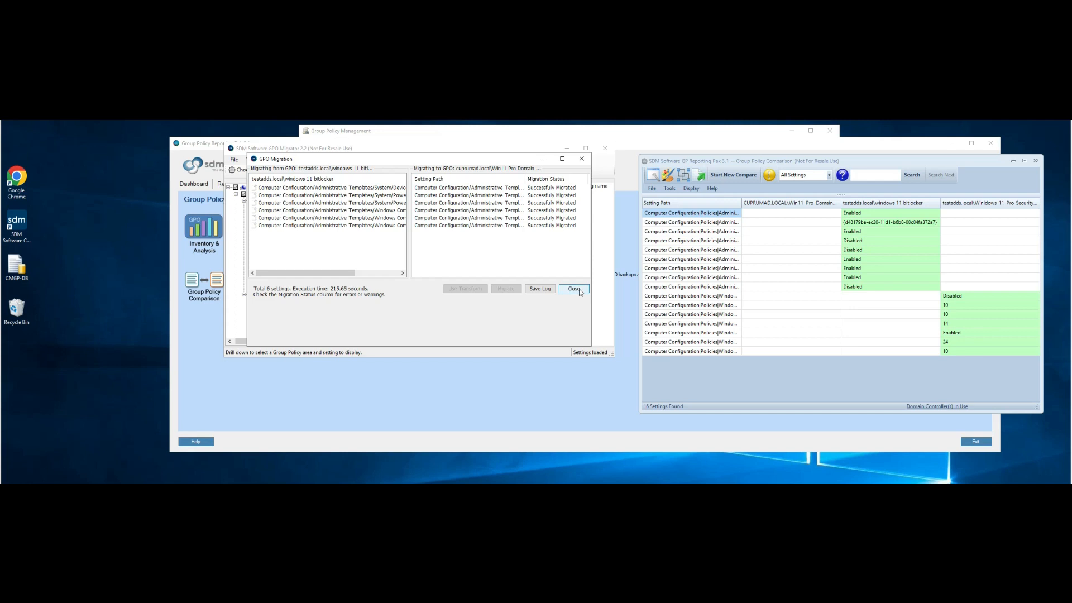
left_click(574, 289)
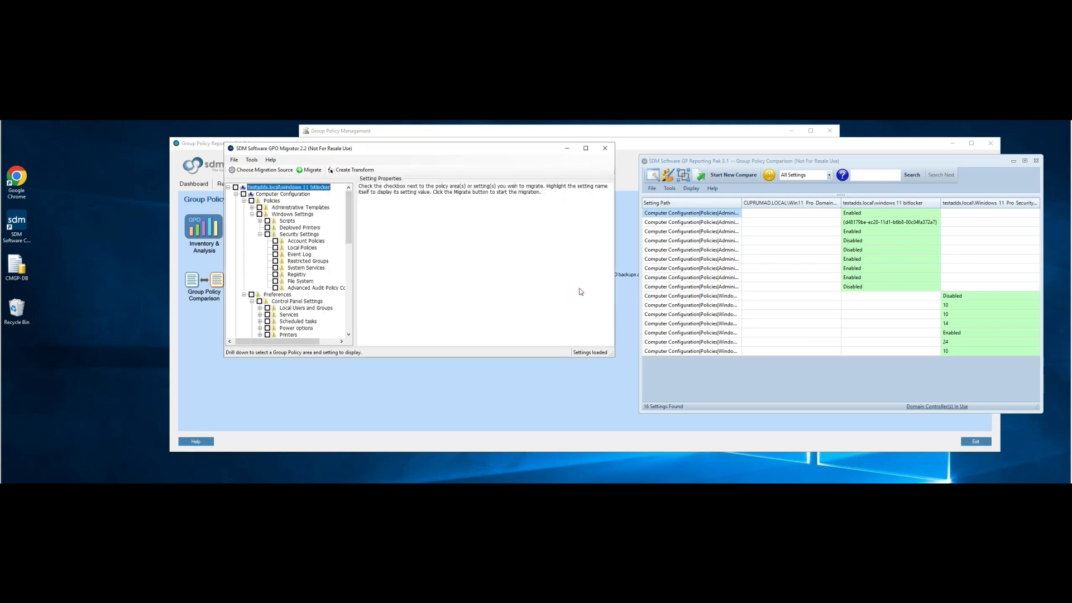
Load the Windows 11 Pro Security Baseline GPO from testadds.local as the migration source and mark all its Computer Configuration policies.
left_click(254, 173)
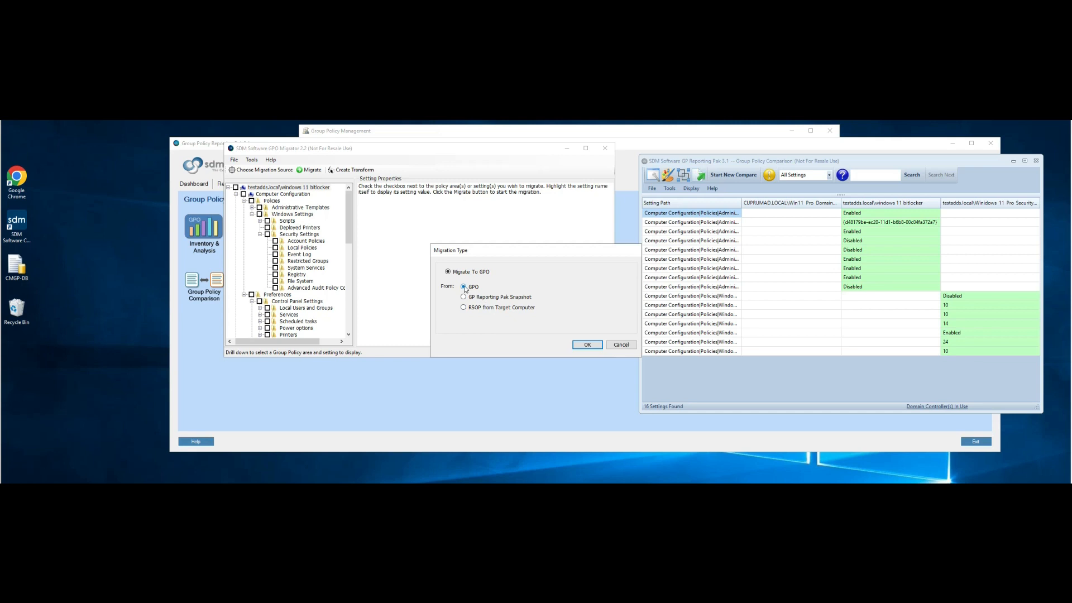
left_click(587, 345)
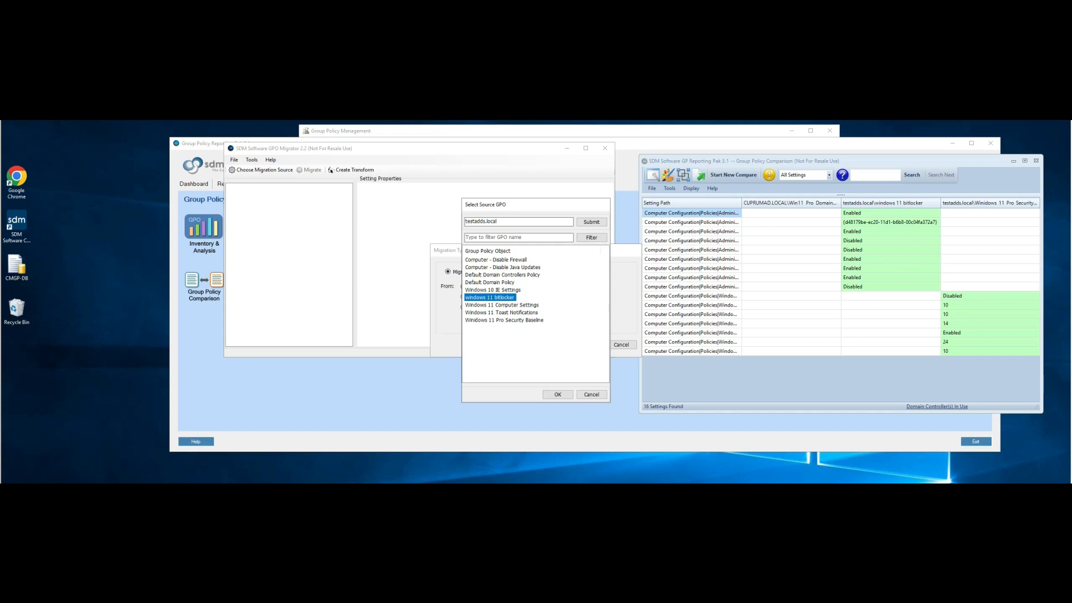
left_click(487, 321)
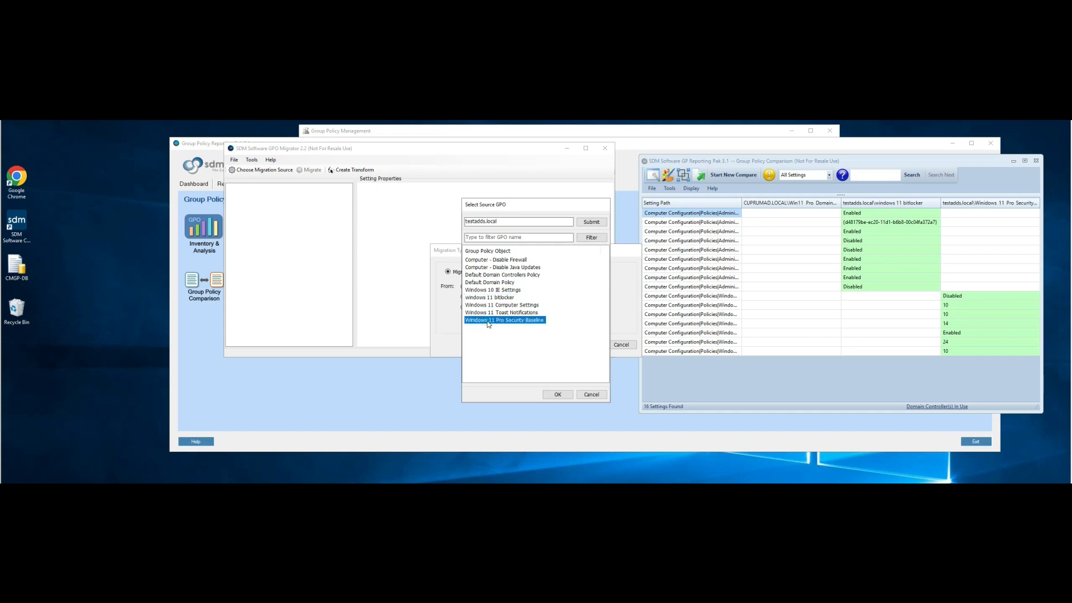
left_click(557, 394)
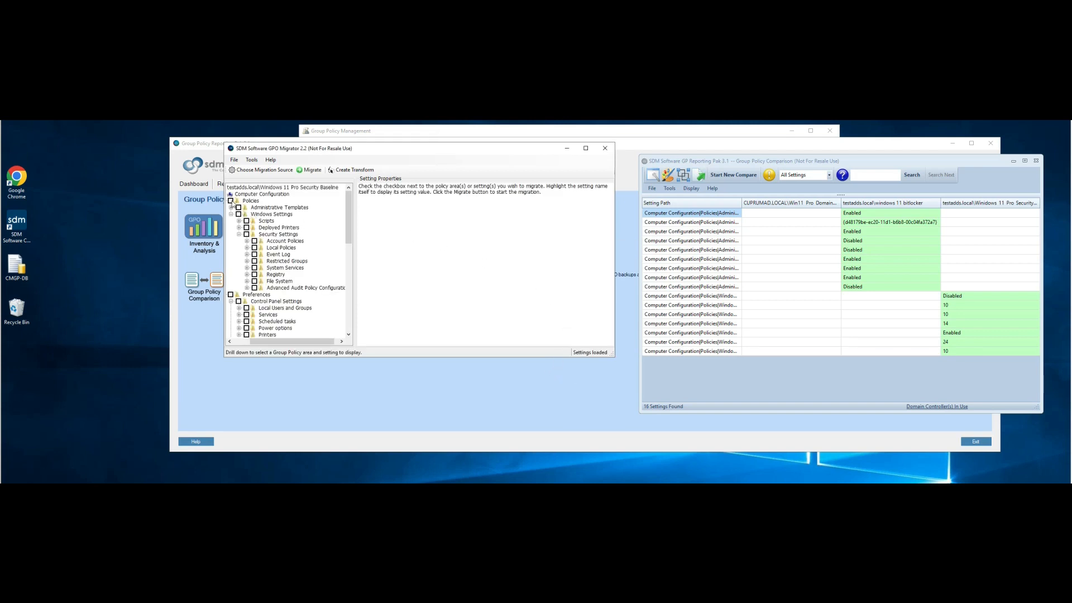
left_click(230, 201)
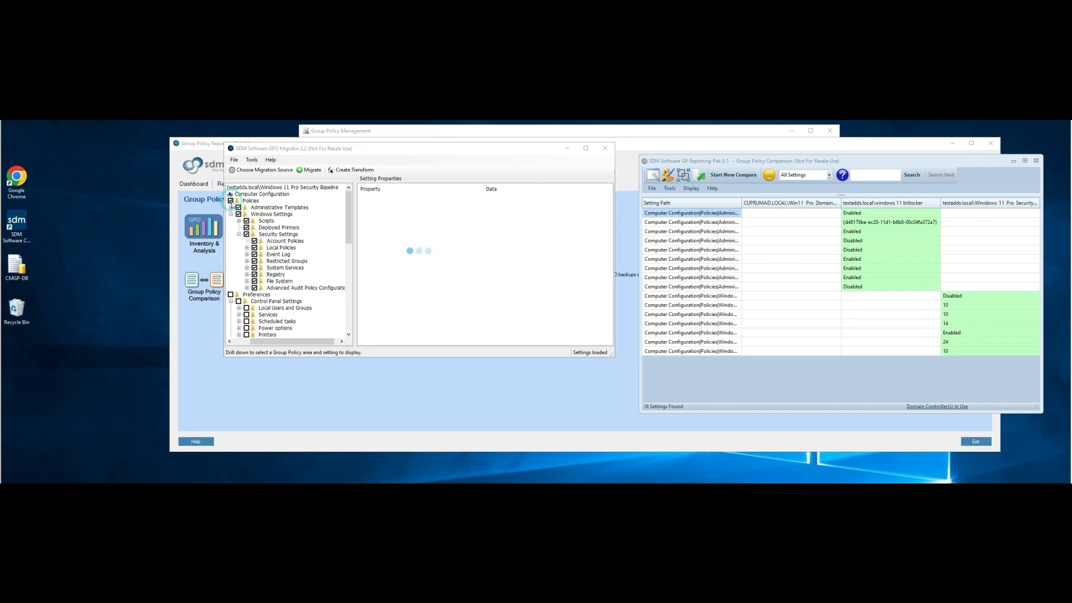
Start migrating the security baseline policies, choosing the existing GPO Win11 Pro Domain Wide Computer Settings in cuprumad.local as destination.
left_click(314, 171)
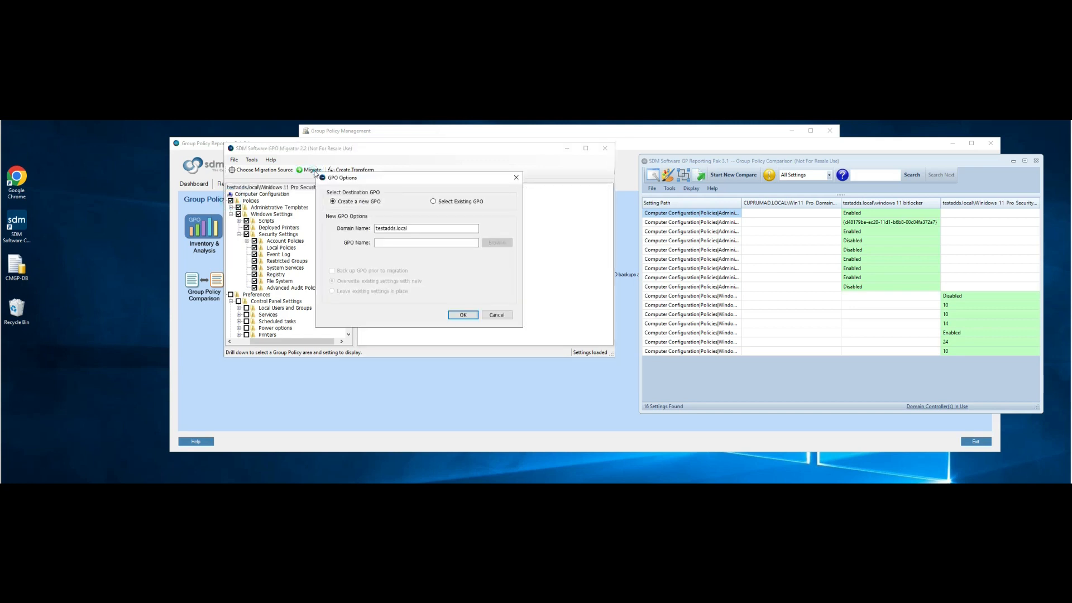
left_click_drag(427, 225, 347, 228)
type("cupruma")
left_click(435, 202)
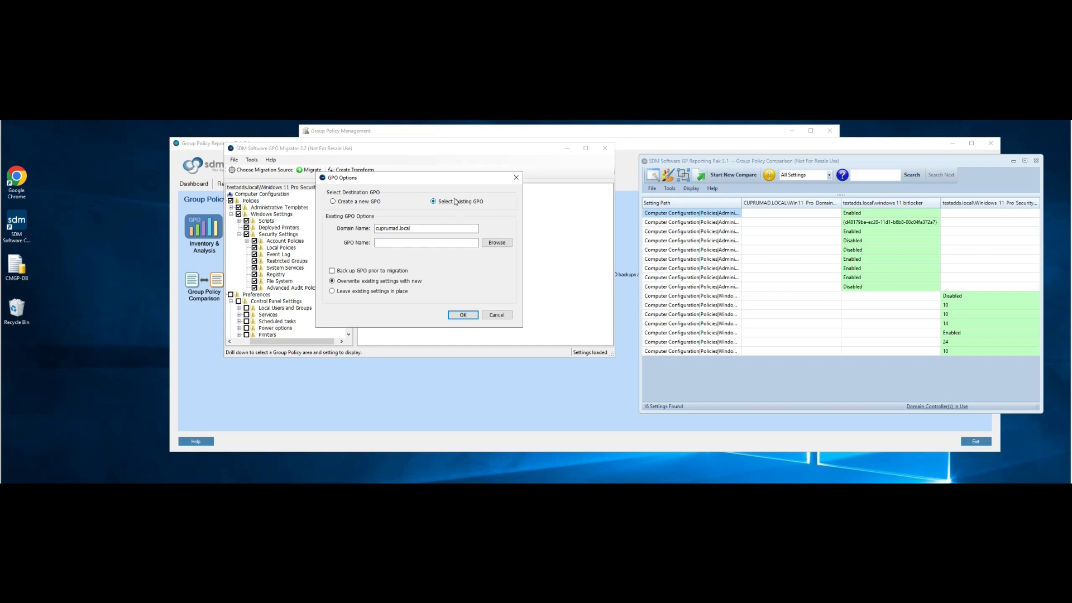
left_click(402, 243)
left_click(509, 242)
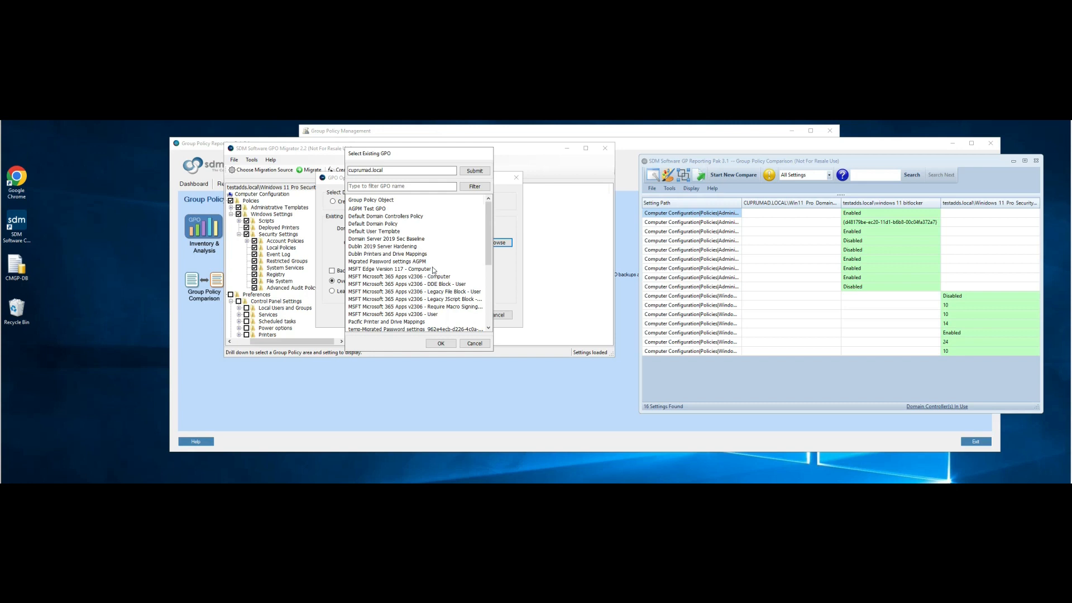
scroll(433, 271, "down", 5)
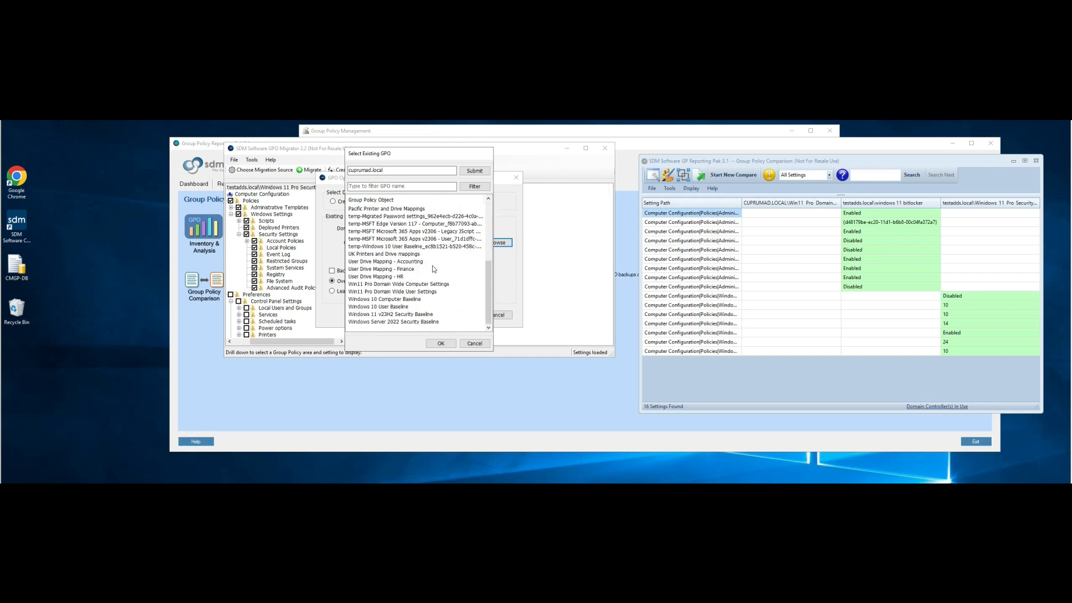
left_click(399, 286)
left_click(441, 344)
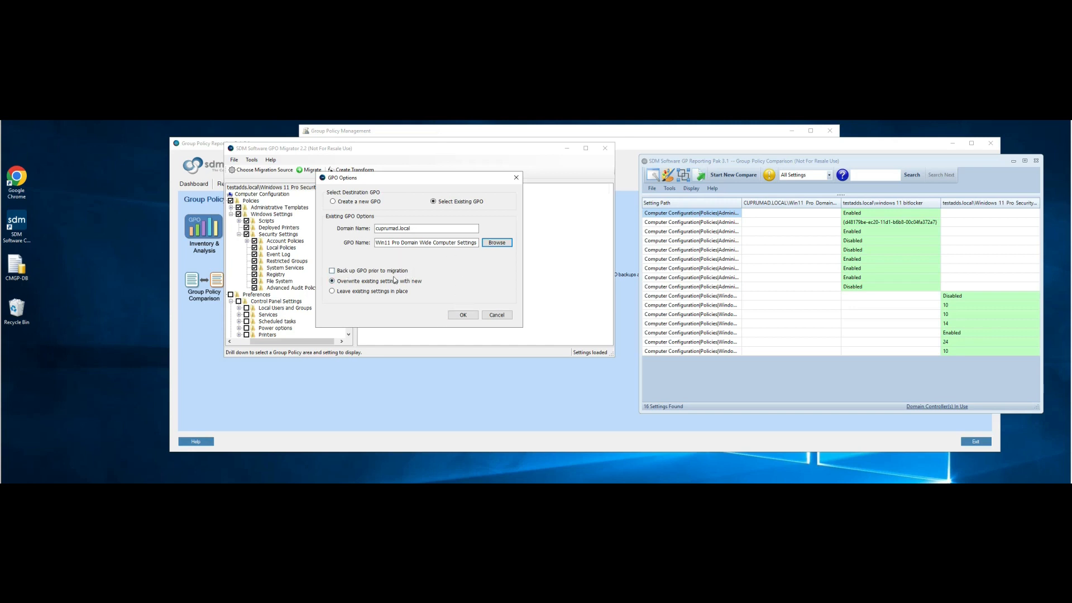
Migrate the Windows 11 Pro Security Baseline settings with overwriting of existing settings and no backup, and close the migration results.
left_click(468, 317)
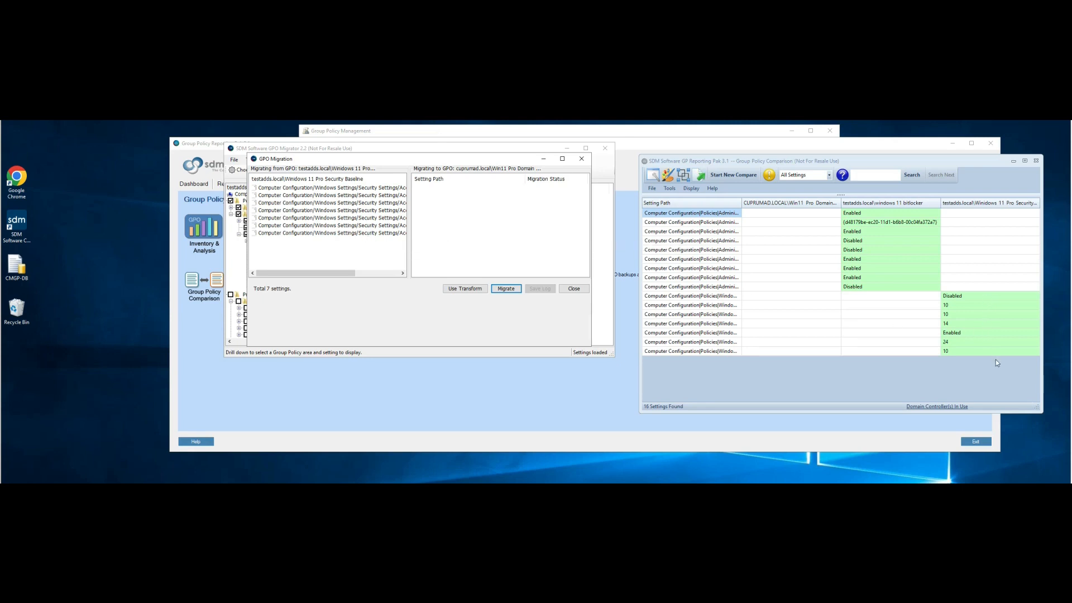
left_click(506, 288)
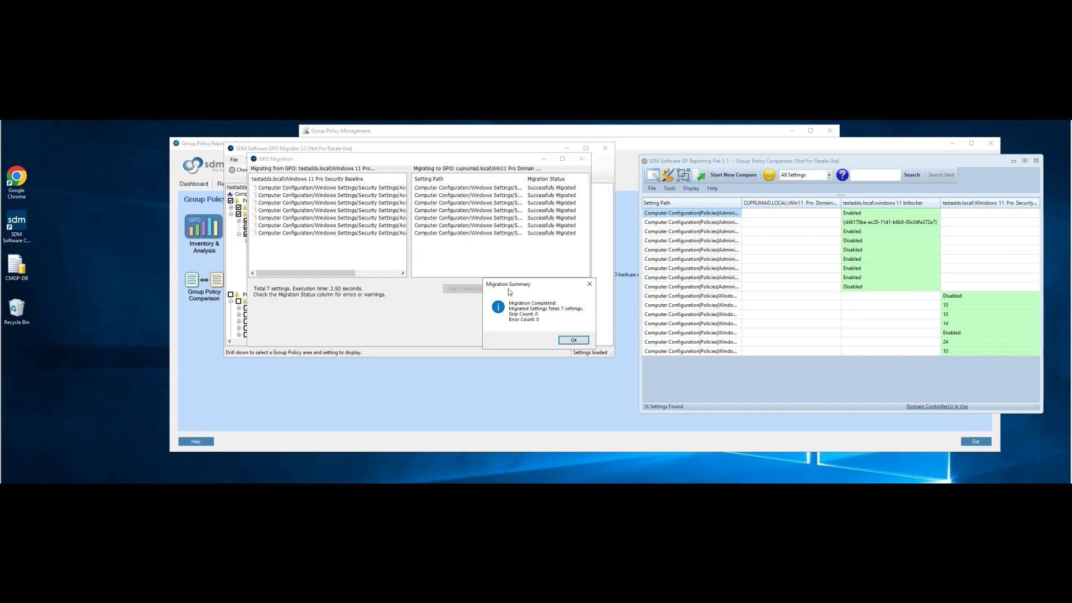
left_click(573, 340)
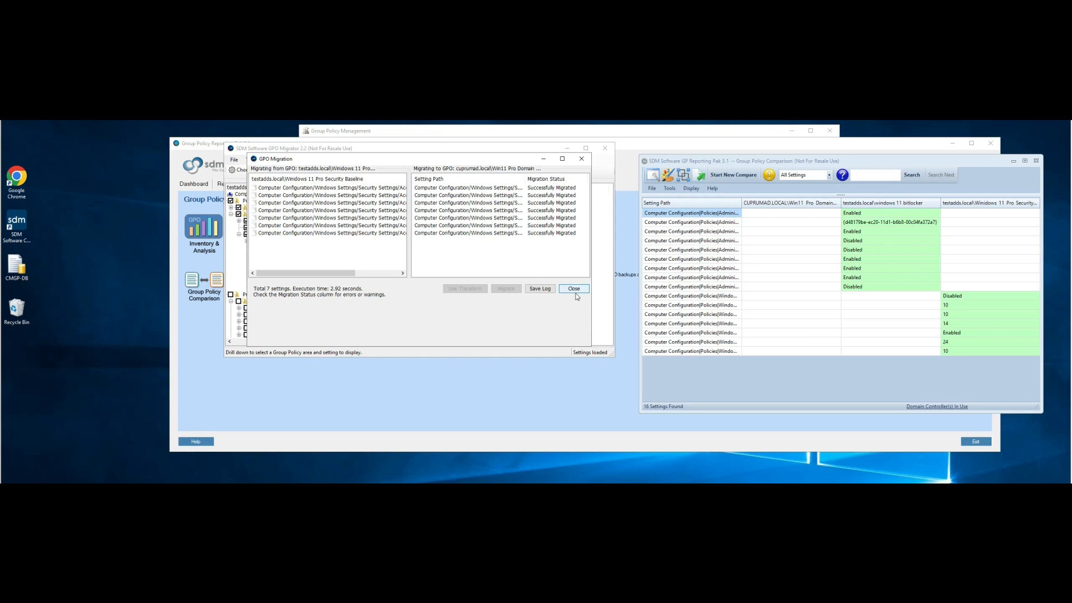
left_click(574, 289)
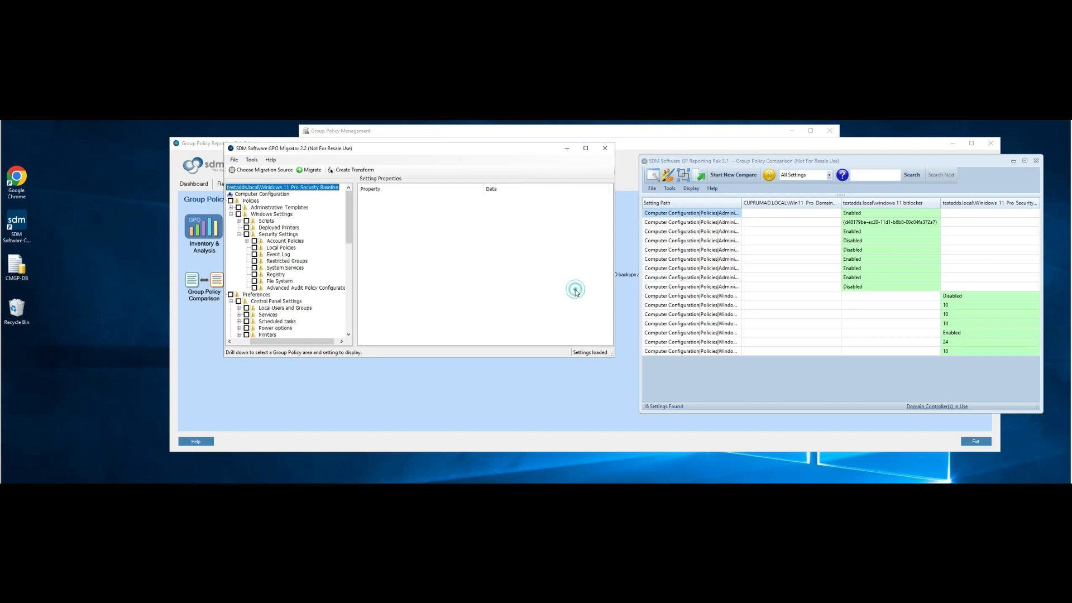
Switch to Group Policy Comparison and start a new compare with the live GPO Win11 Pro Domain Wide Computer Settings from CUPRUMAD.LOCAL as baseline.
left_click(567, 149)
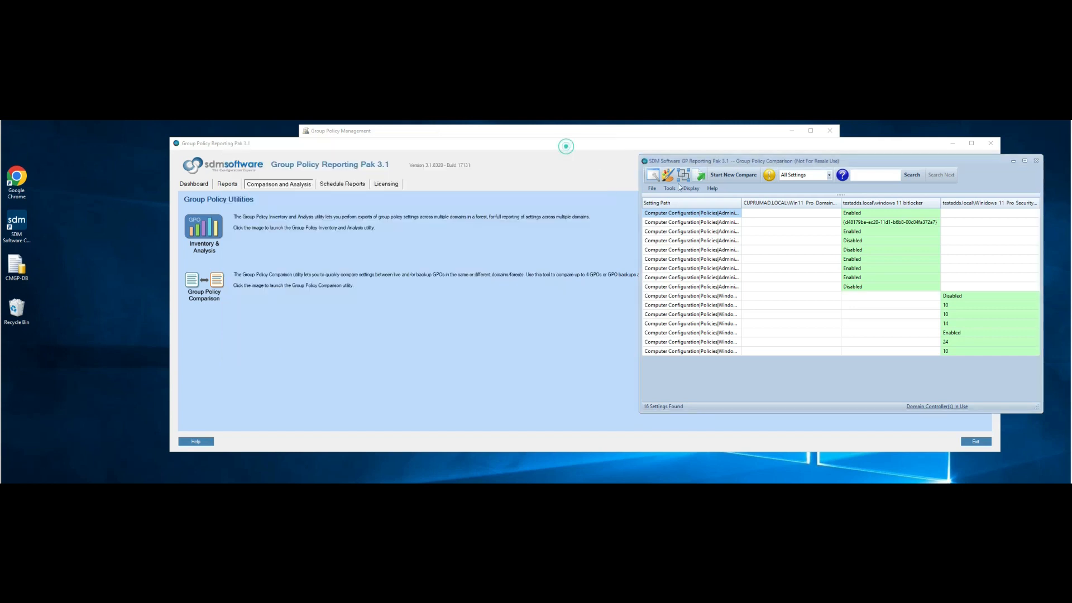
left_click_drag(753, 160, 458, 140)
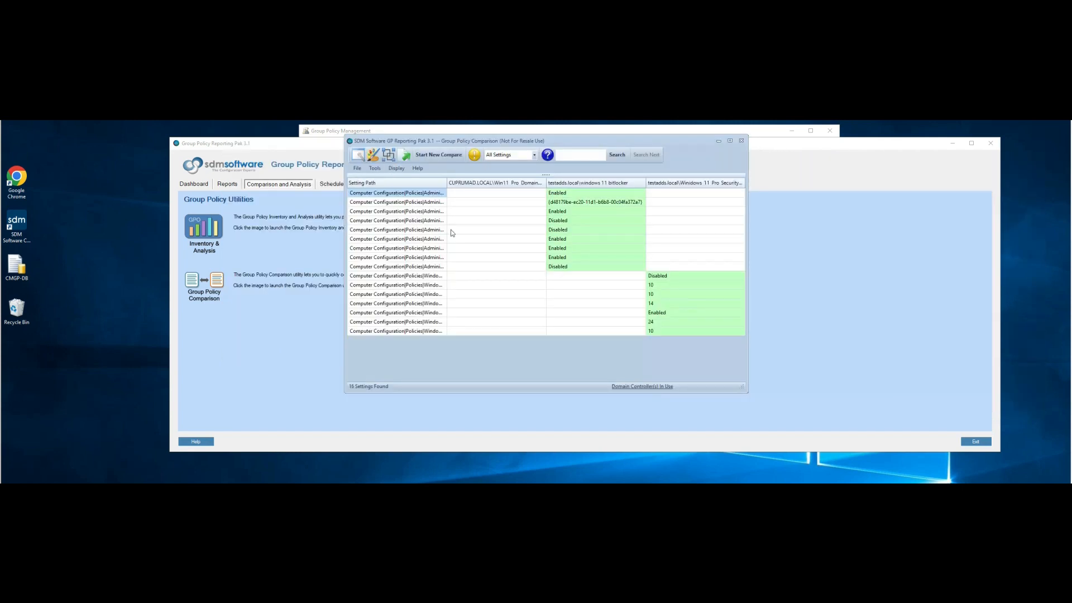
left_click(436, 155)
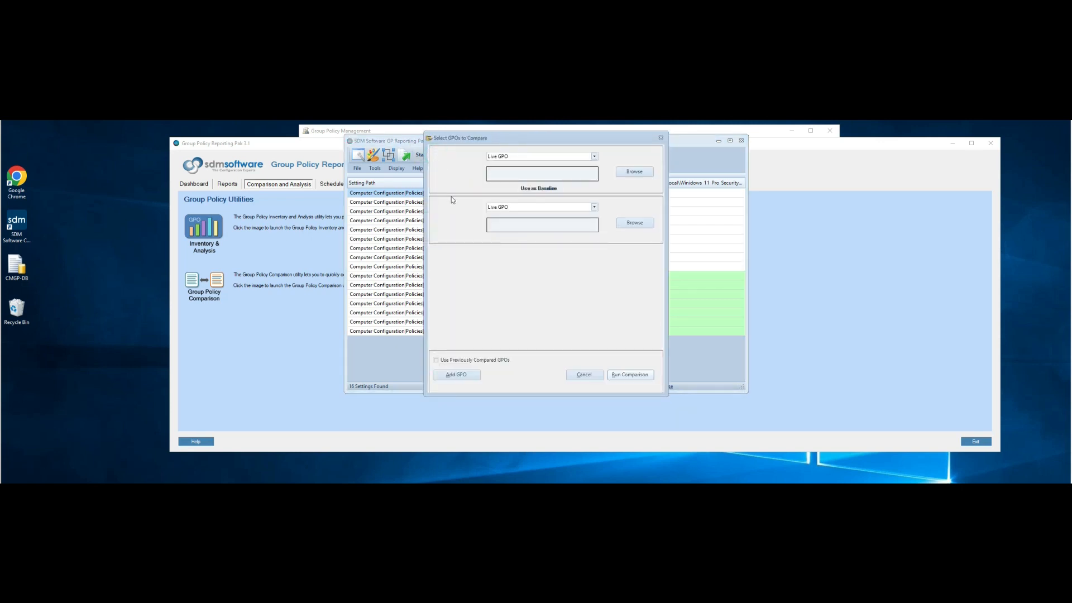
left_click(634, 172)
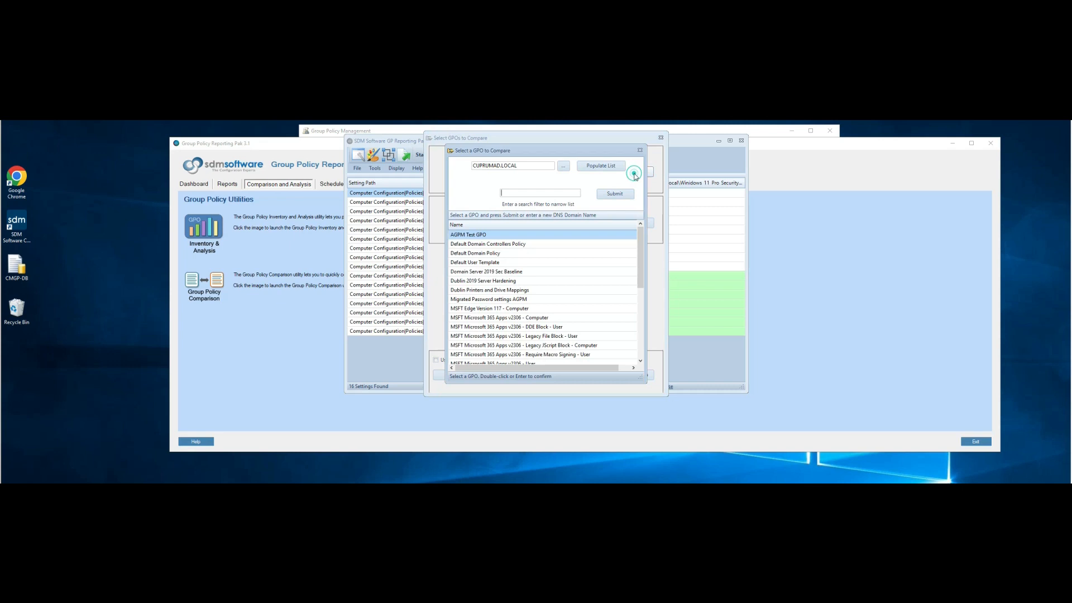
scroll(555, 307, "down", 10)
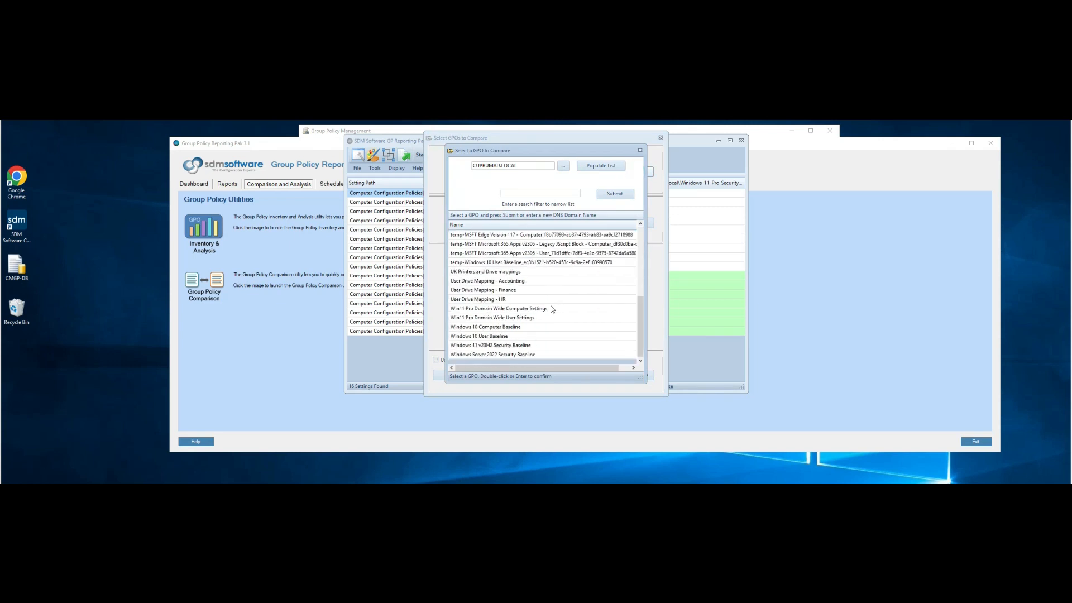
left_click(515, 311)
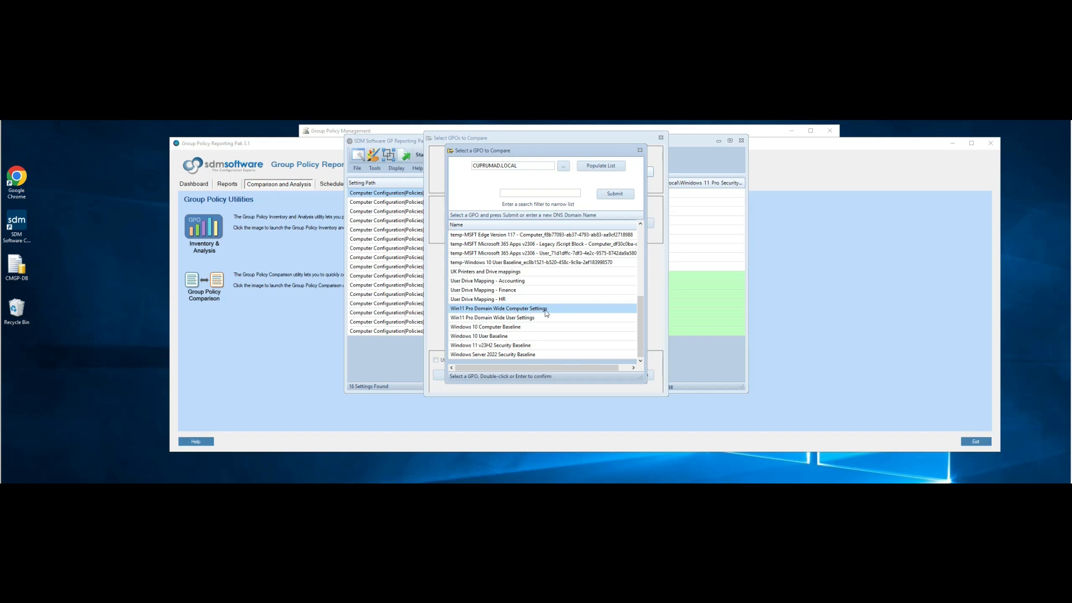
left_click(615, 195)
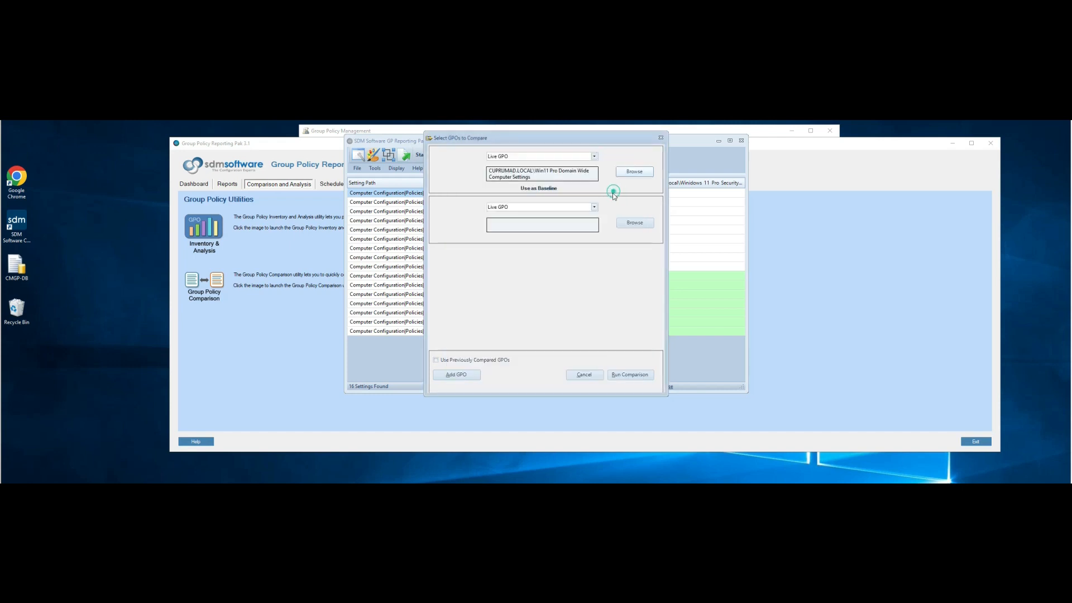
Set the second GPO in the comparison to windows 11 bitlocker from testadds.local.
left_click(633, 222)
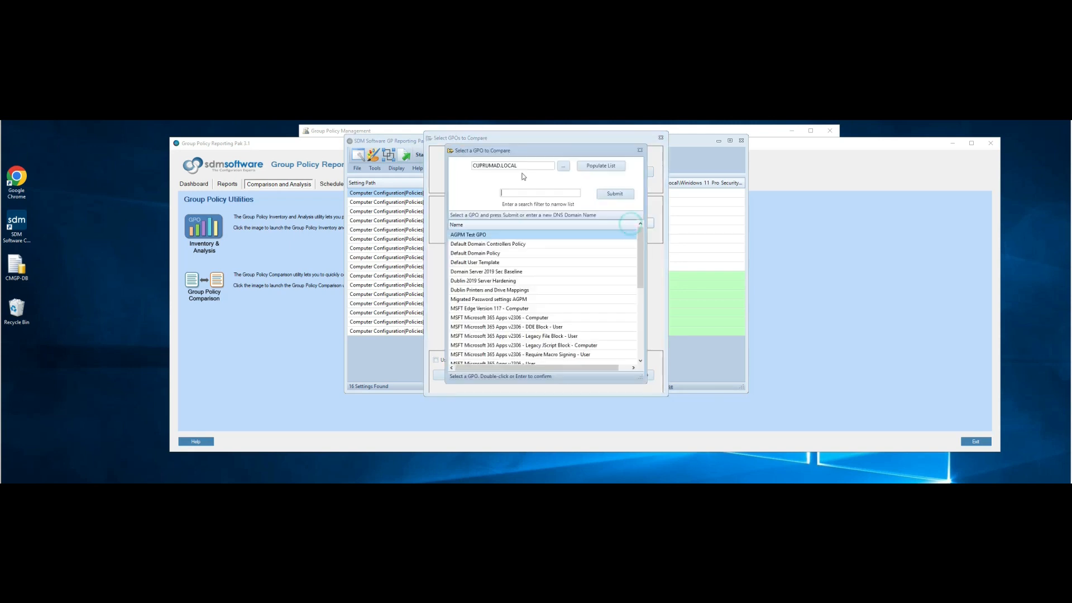
type("testadds.local")
key("Return")
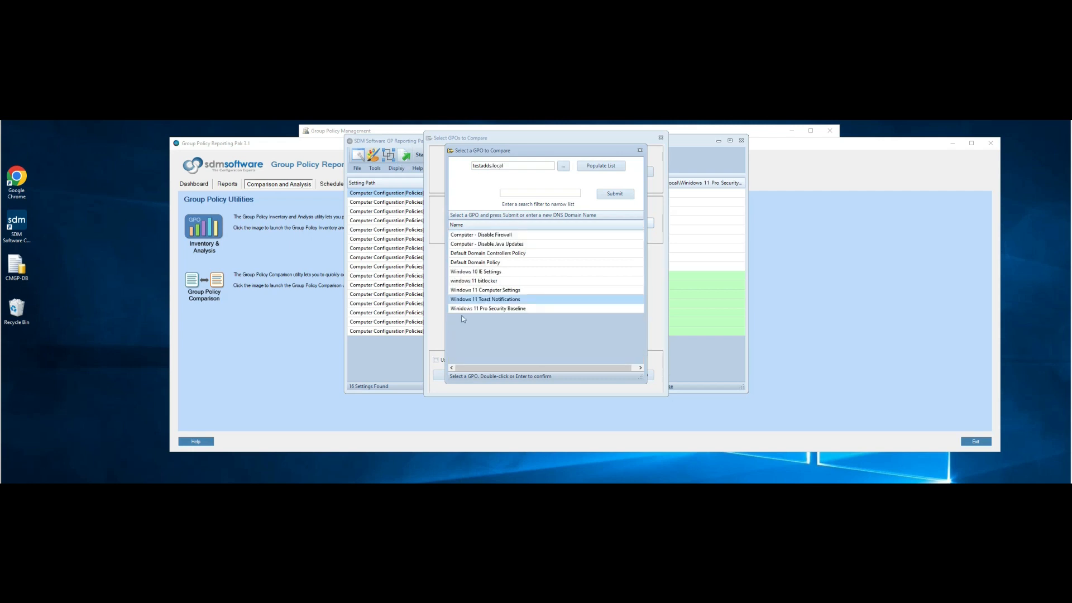
left_click(500, 282)
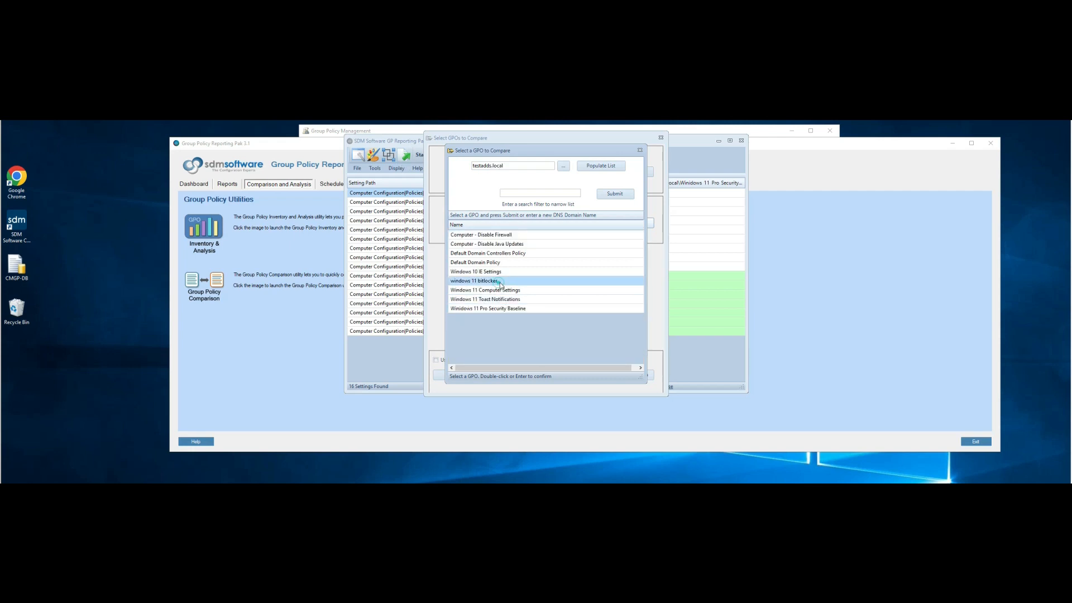
left_click(621, 195)
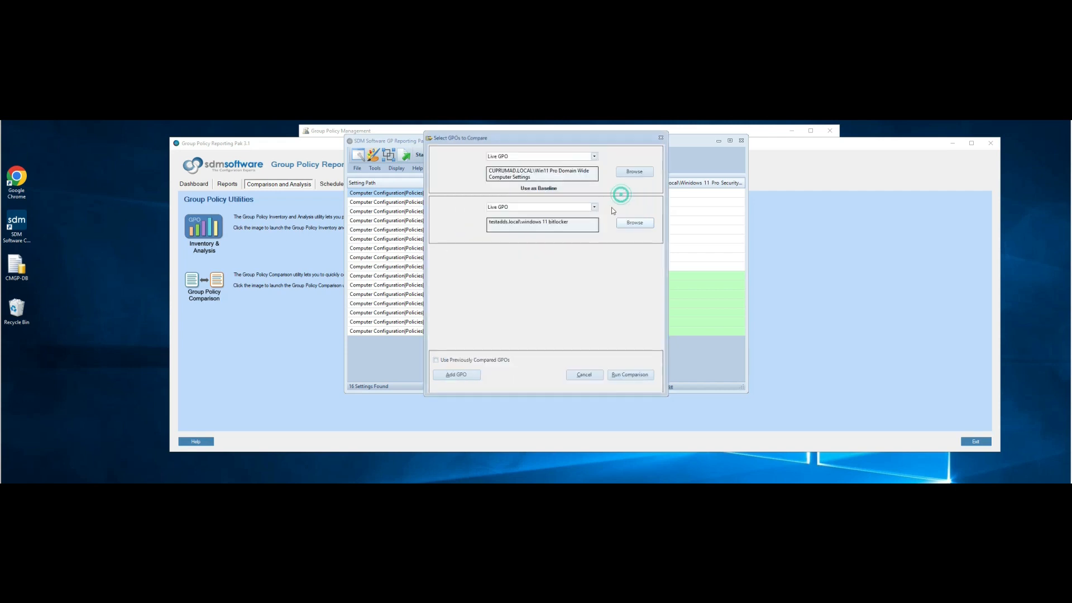
Add Windows 11 Pro Security Baseline from testadds.local as the third GPO and run the comparison.
left_click(473, 374)
left_click(635, 272)
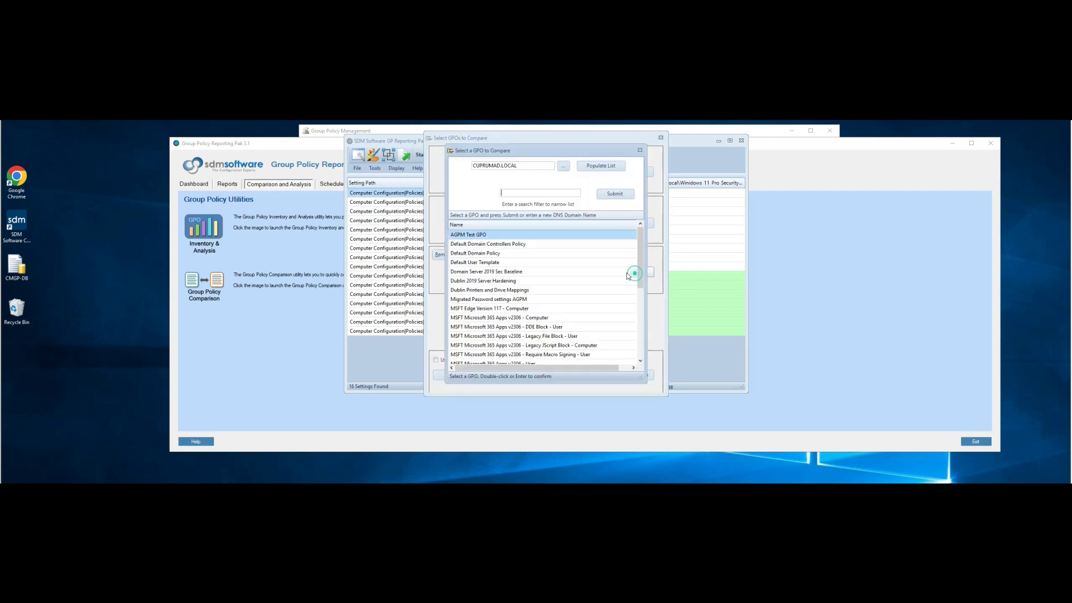
left_click(526, 165)
type("testadds.local")
key("Return")
left_click(511, 308)
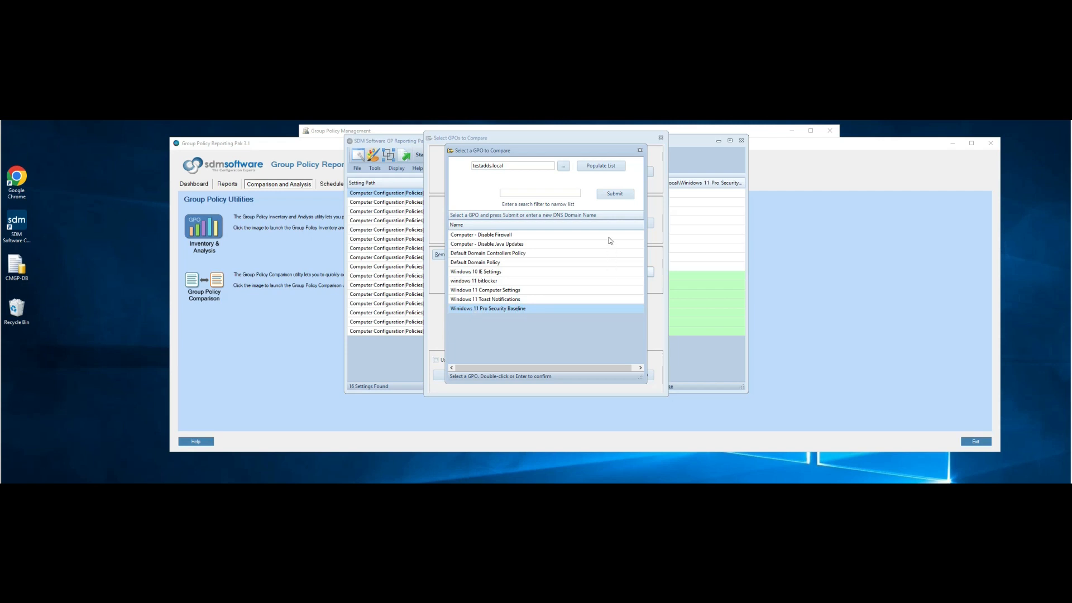
left_click(617, 195)
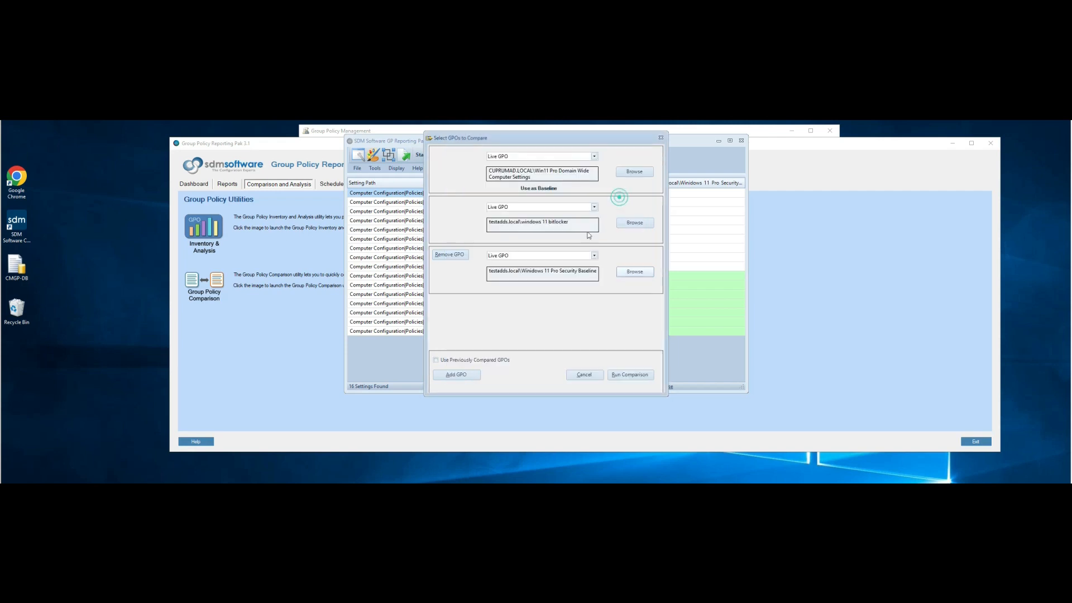
left_click(621, 375)
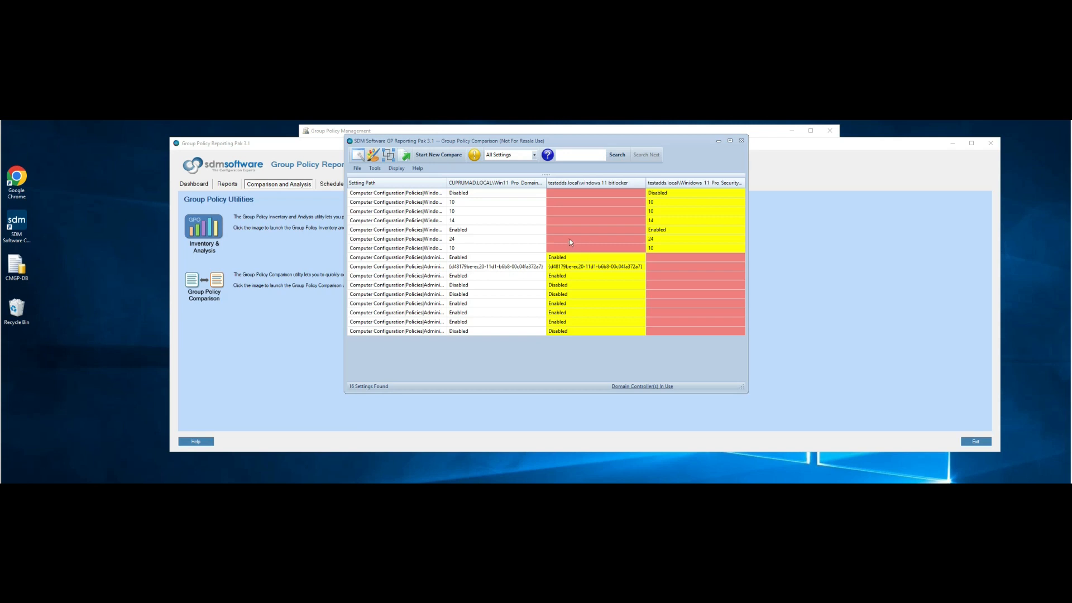
Generate a comparison report covering All Settings with the default title SDM Software GPO Comparison Report.
mouse_move(583, 186)
mouse_move(709, 186)
left_click(403, 155)
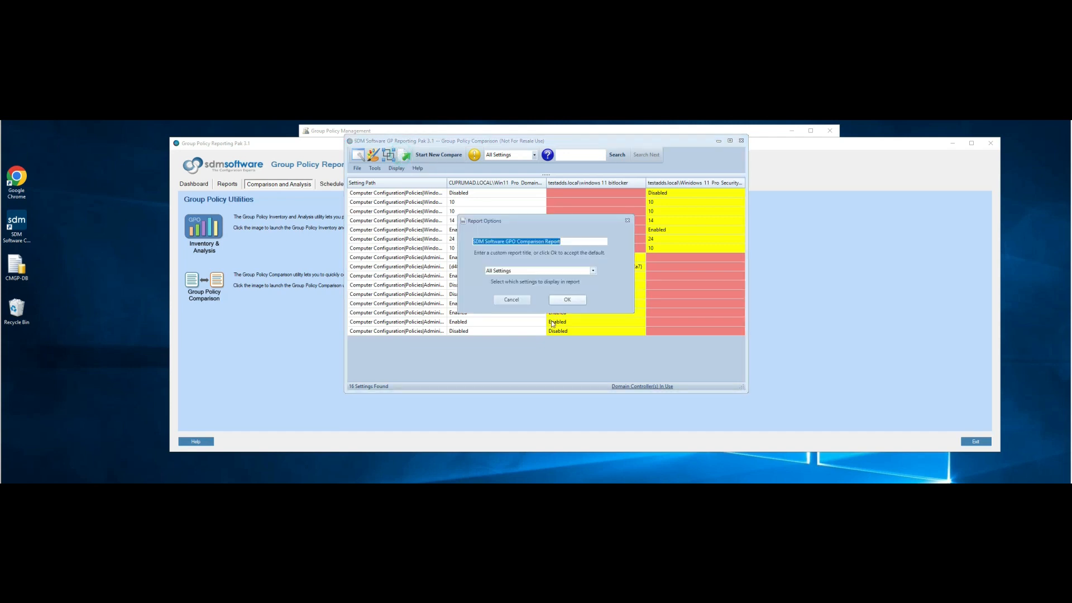
left_click(565, 300)
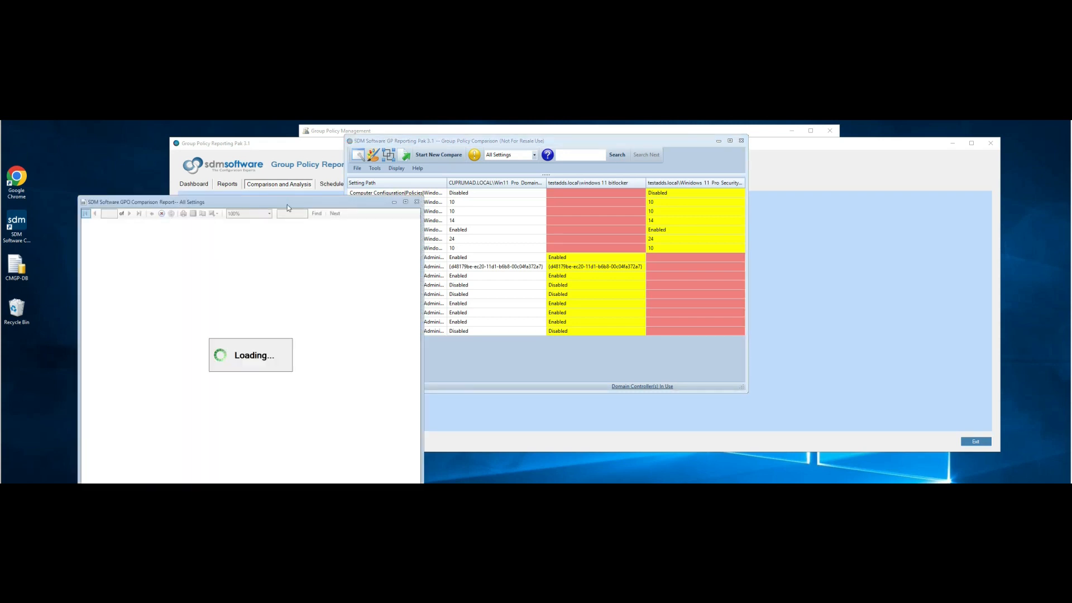
Enlarge the GPO comparison report window to review all settings down to the legend, and check which export formats are offered.
left_click_drag(286, 205, 608, 155)
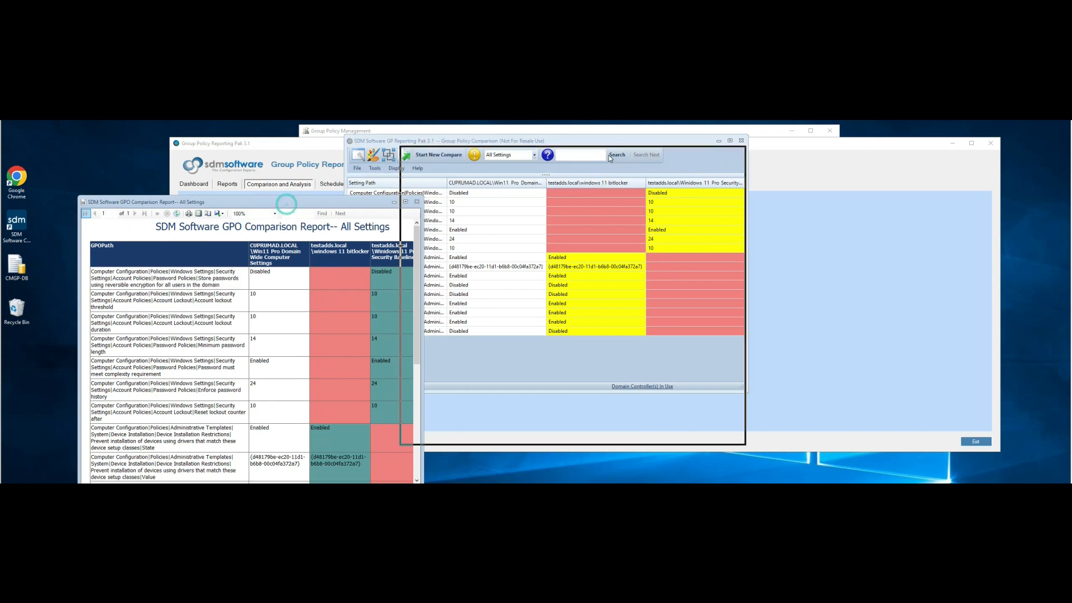
left_click_drag(746, 214, 941, 214)
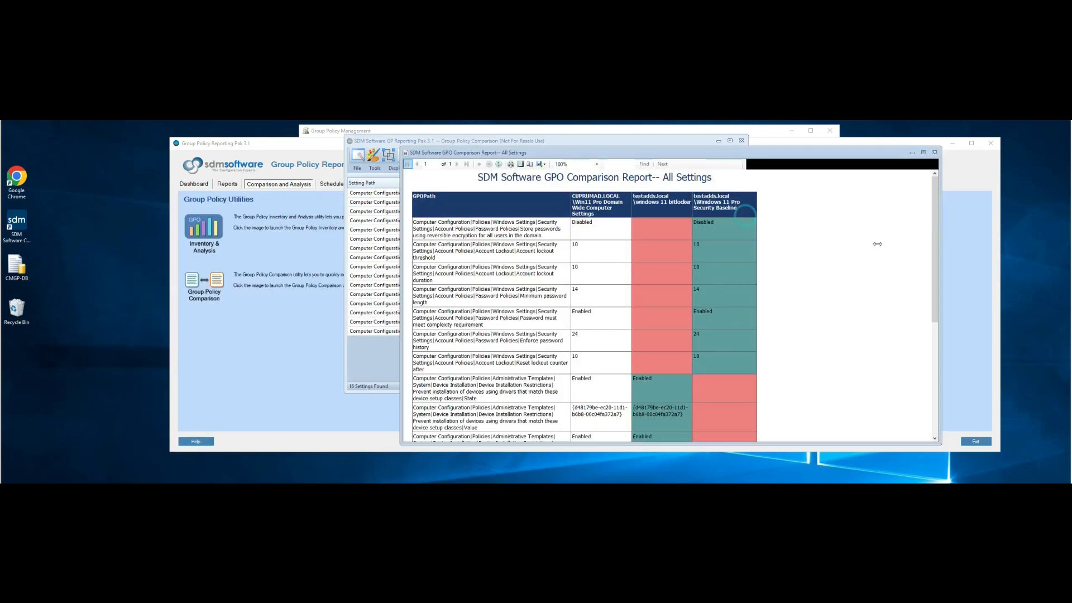
scroll(673, 232, "down", 3)
scroll(673, 236, "down", 5)
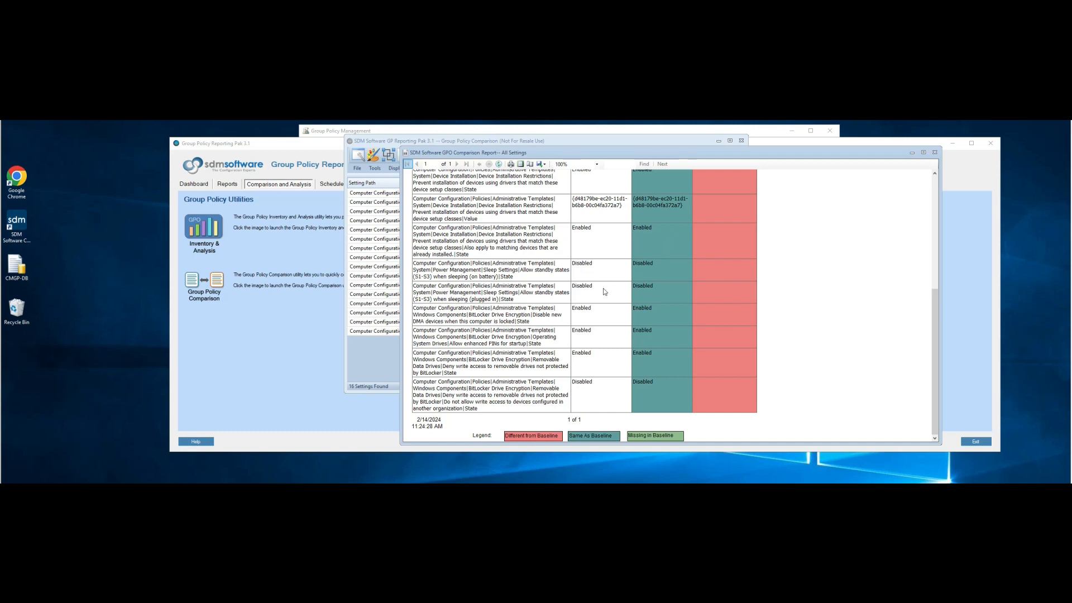
scroll(595, 299, "up", 8)
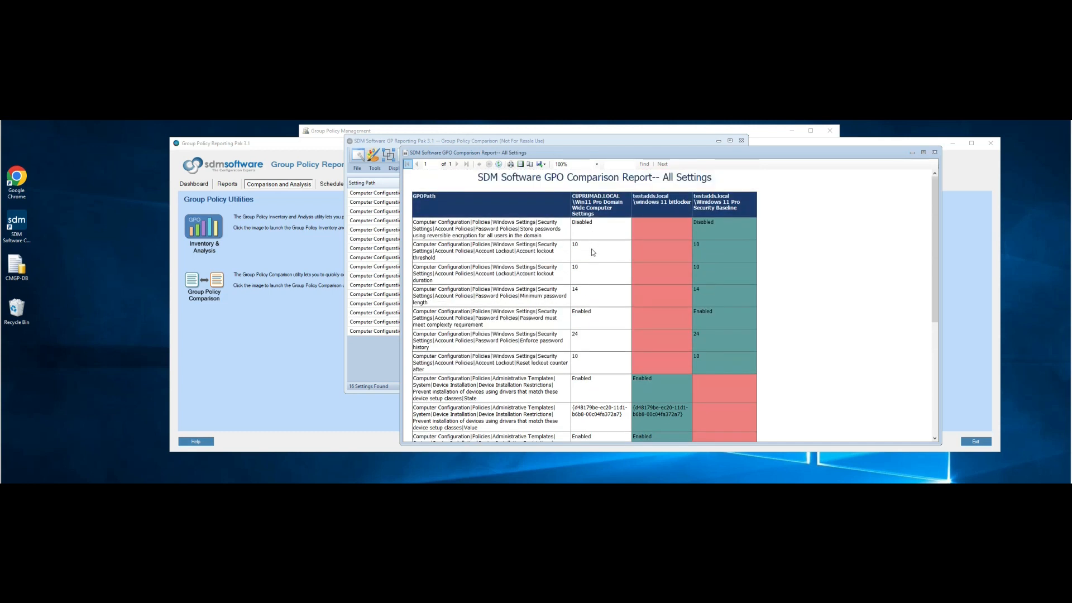
left_click(542, 165)
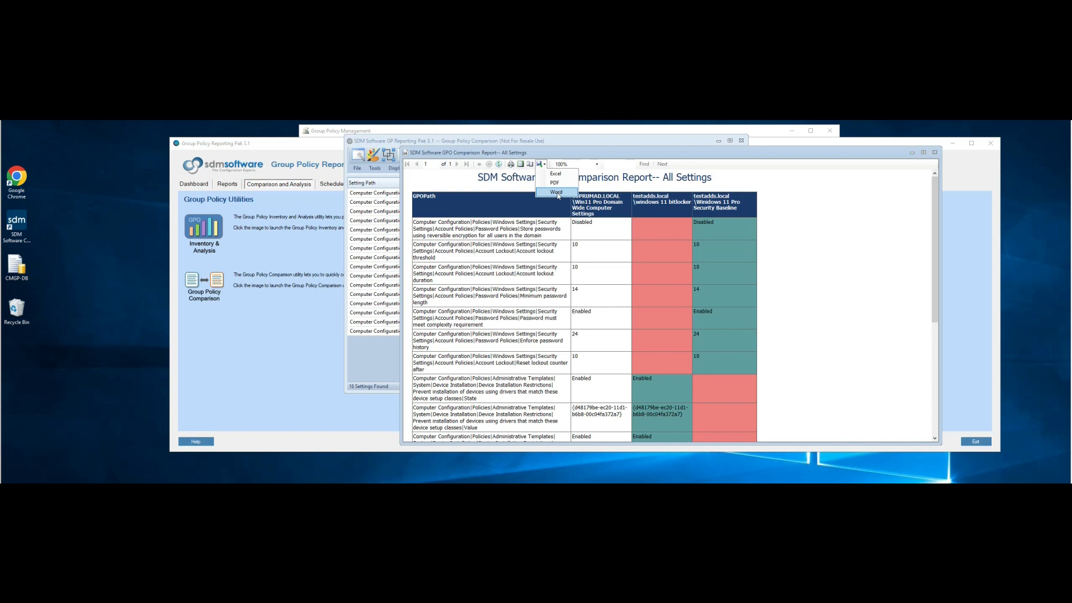
left_click(716, 163)
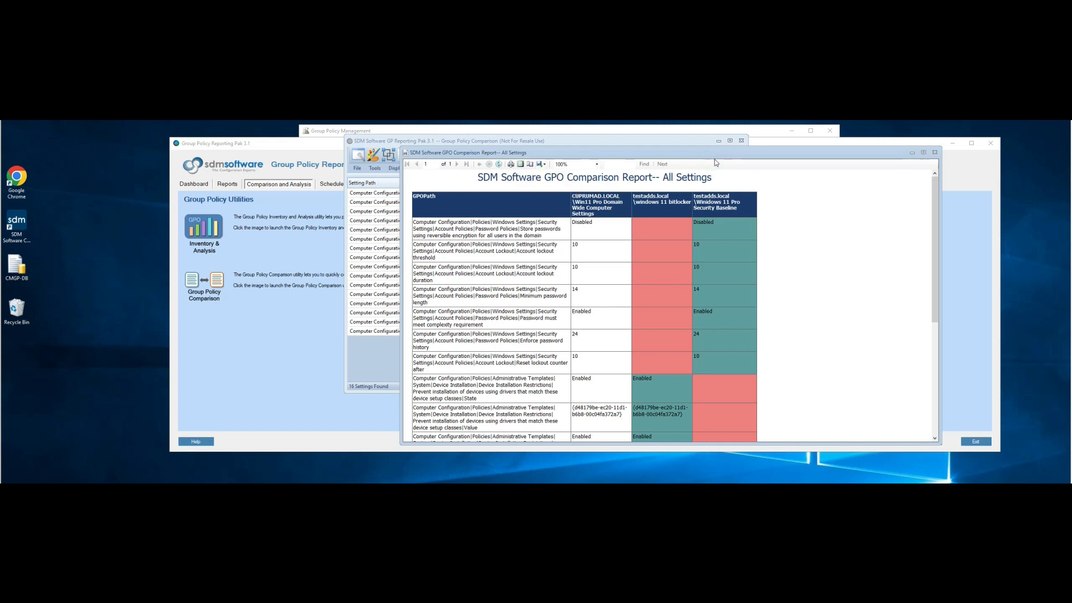